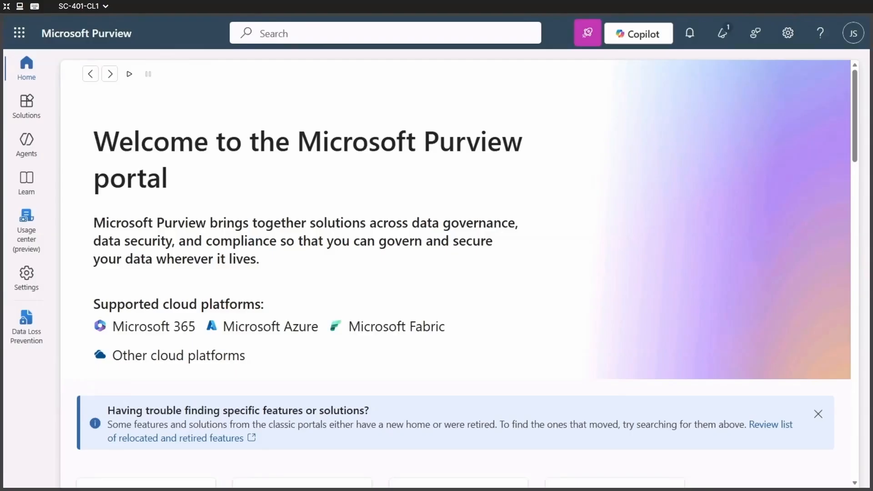
Step: Find Data Loss Prevention in the solutions catalogue by filtering for "Data Loss", and open it
left_click(26, 109)
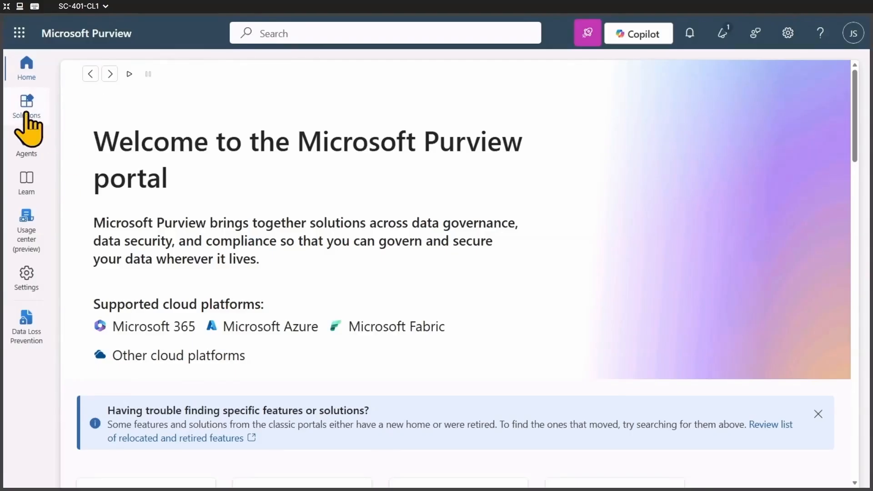
left_click(229, 56)
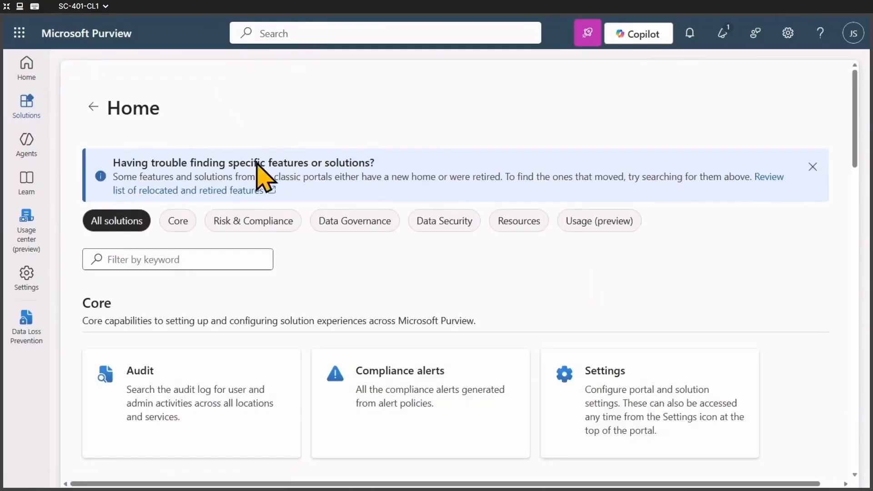
left_click(208, 261)
type("Dtaa")
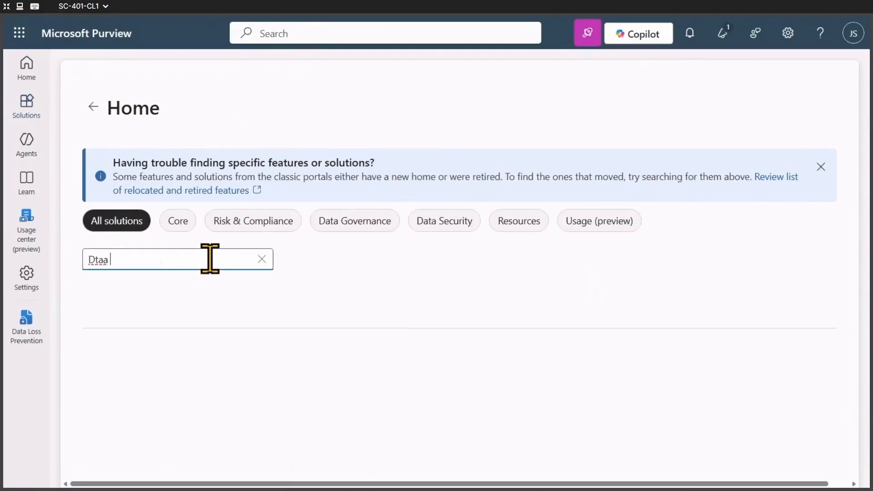
key("ctrl+a")
type("Data Loss")
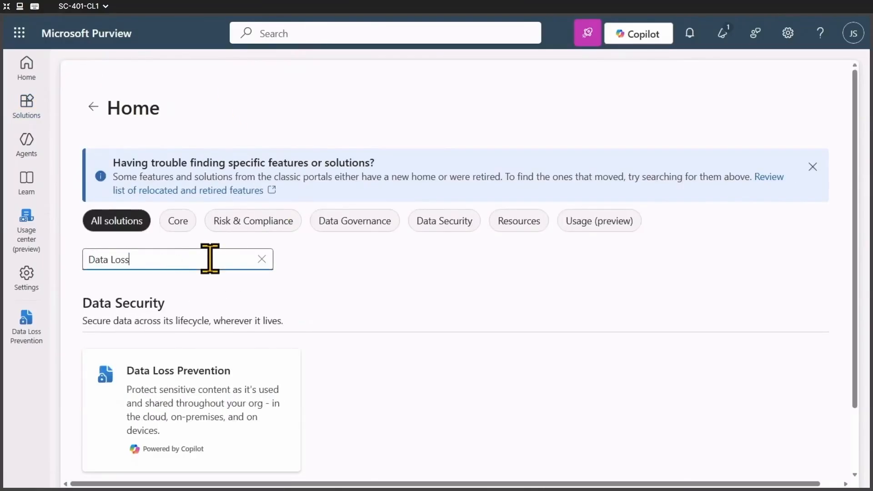
left_click(174, 402)
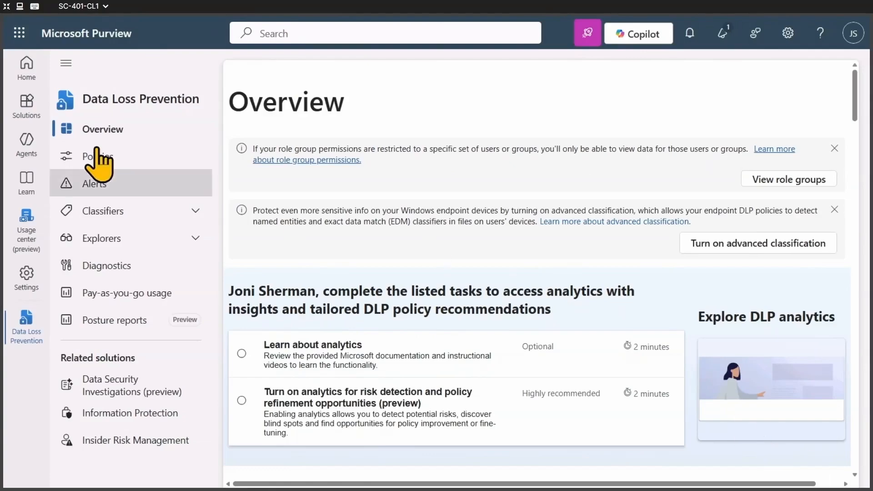
Step: Start a new policy from the Data Loss Prevention policies list, covering Enterprise applications & devices
left_click(99, 157)
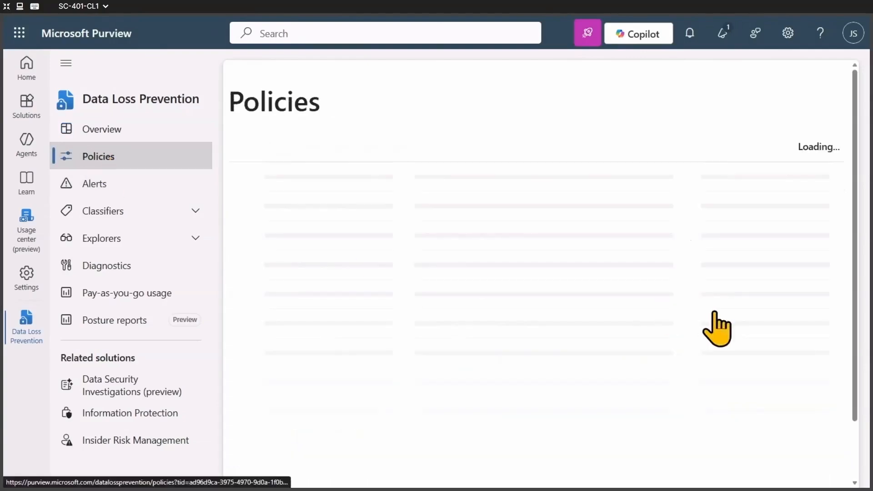
left_click(66, 62)
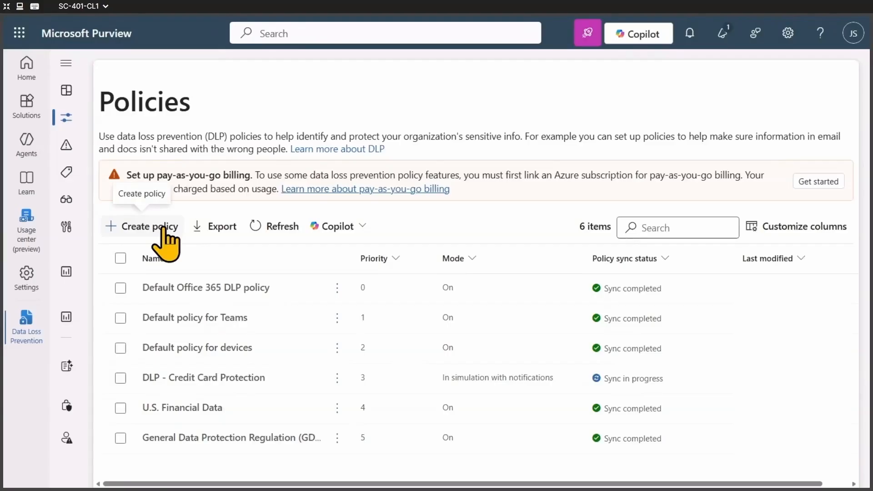
scroll(460, 306, "down", 3)
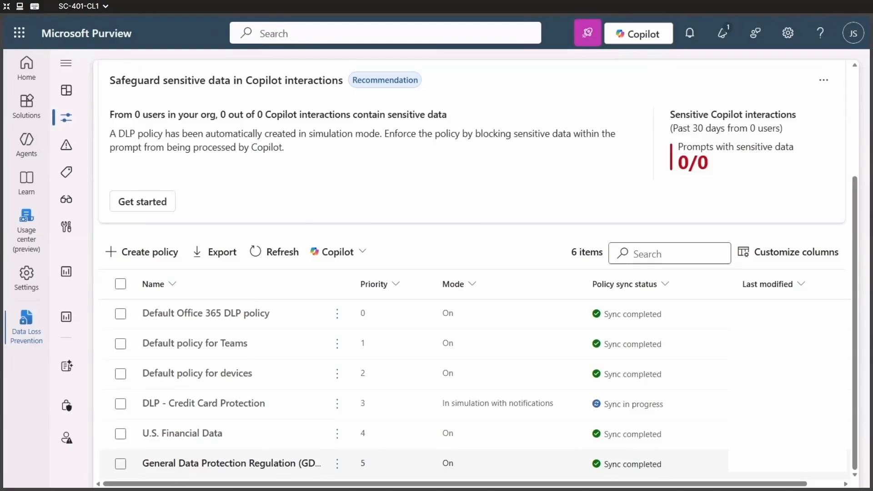
left_click(150, 252)
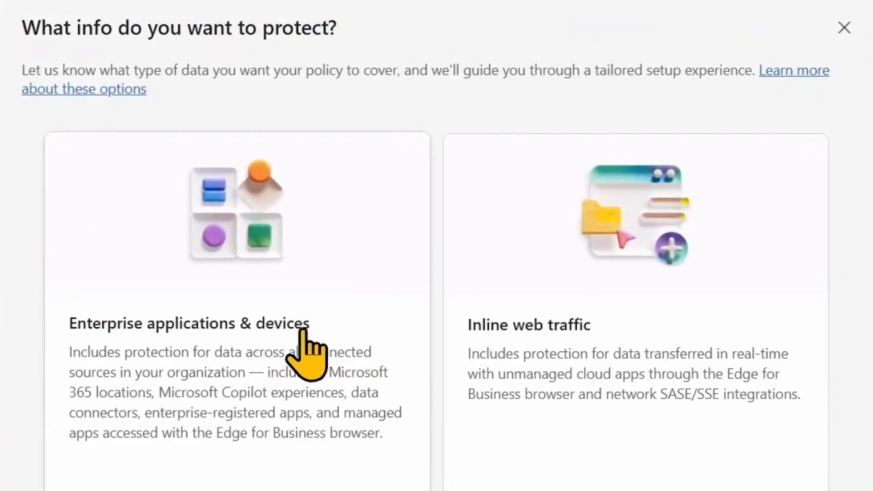
left_click(273, 360)
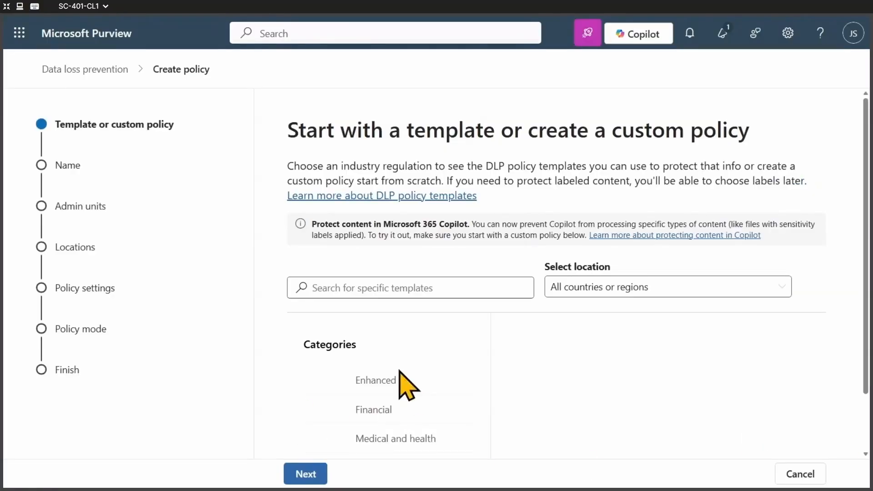
Step: Base the policy on the custom policy template from the Custom category and continue to naming
scroll(401, 384, "down", 2)
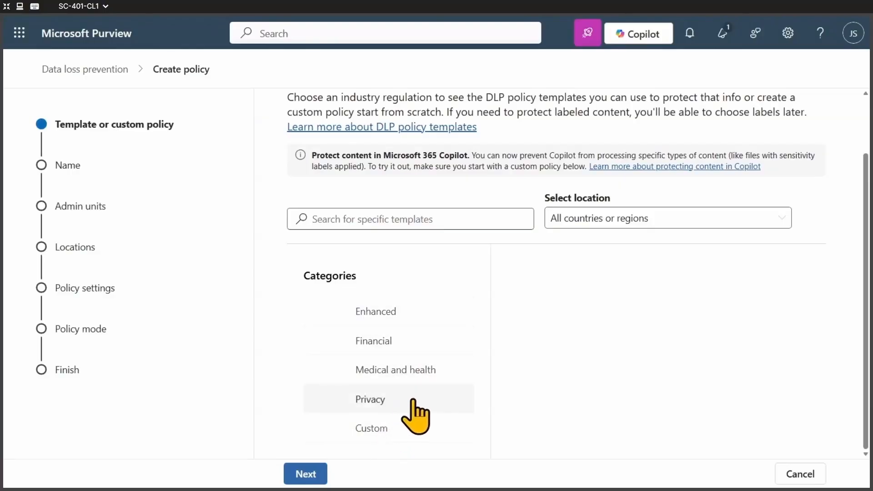
left_click(395, 428)
left_click(566, 314)
left_click(305, 474)
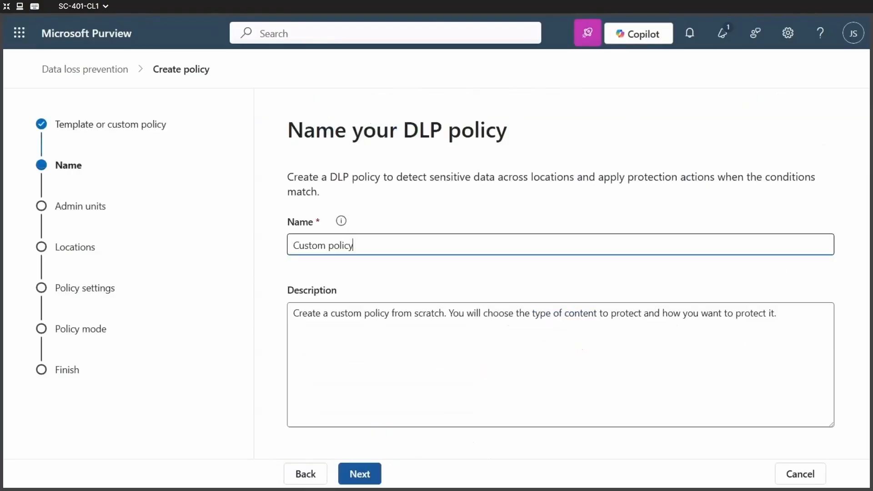
Step: Name the policy "Block USB transfers" and set its description to "Prevent transferring sensitive data to USB devices."
left_click_drag(380, 244, 151, 214)
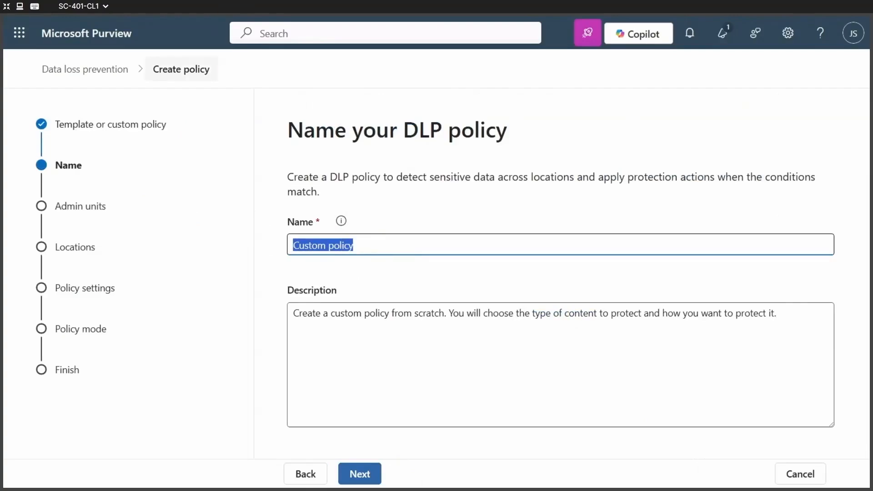
type("Block USB transfers")
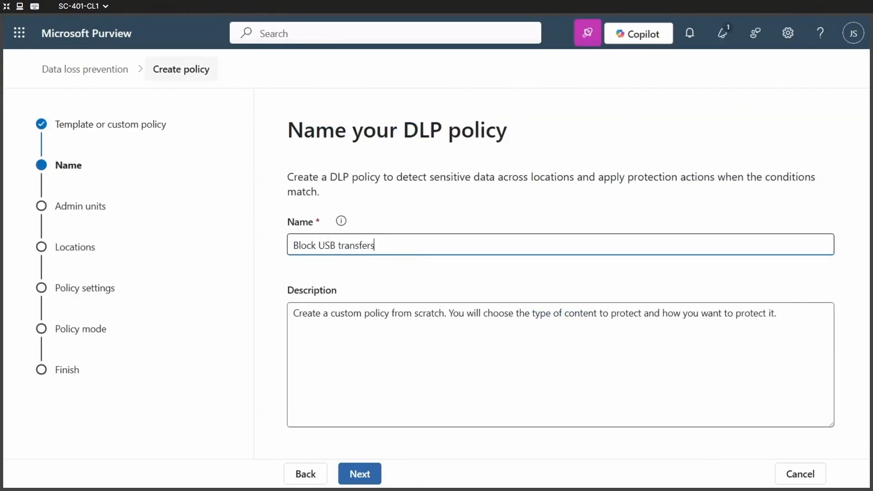
triple_click(431, 314)
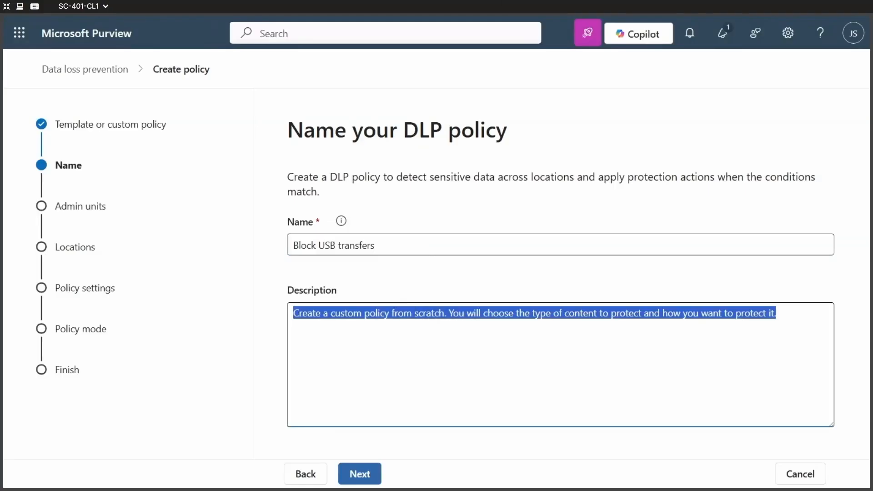
type("Prevent transferring sensitive data to USB devices.")
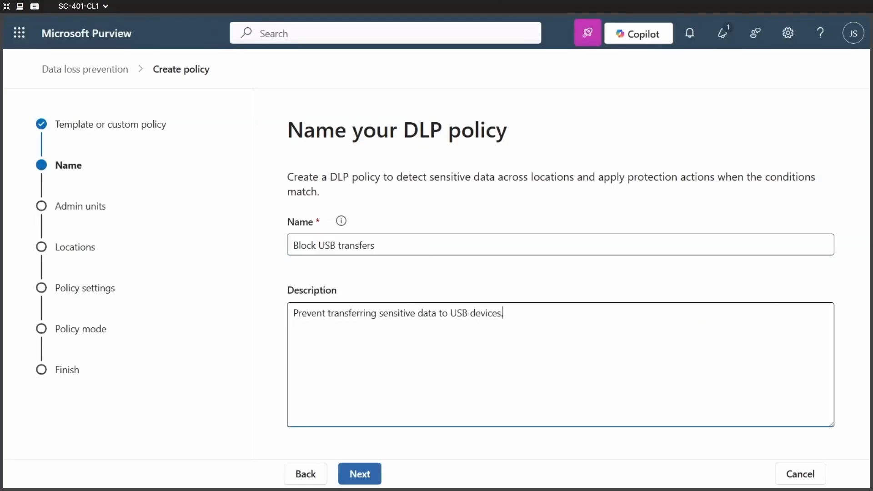
left_click(358, 463)
left_click(358, 473)
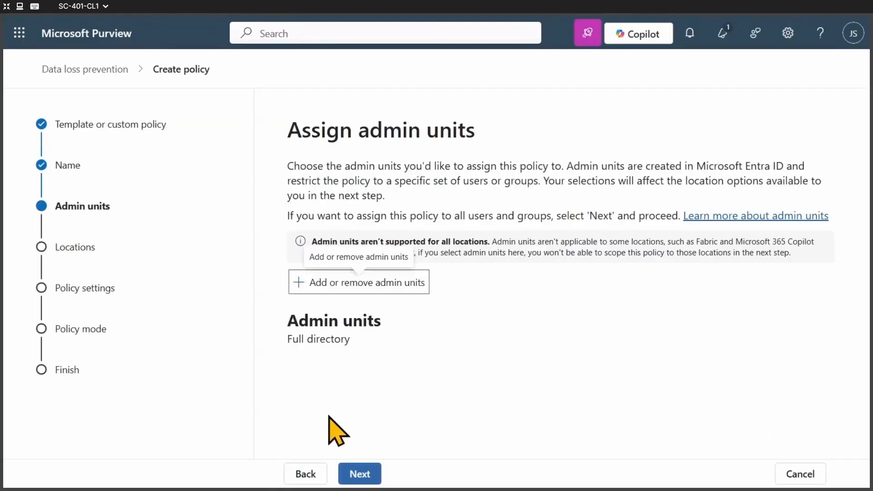
Step: Keep the full directory as admin units and deselect every policy location except Devices
left_click(371, 474)
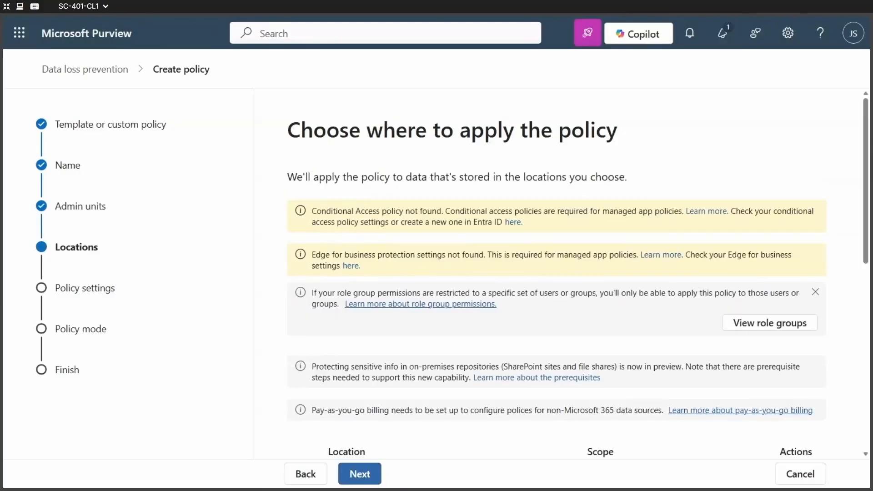
scroll(514, 253, "down", 6)
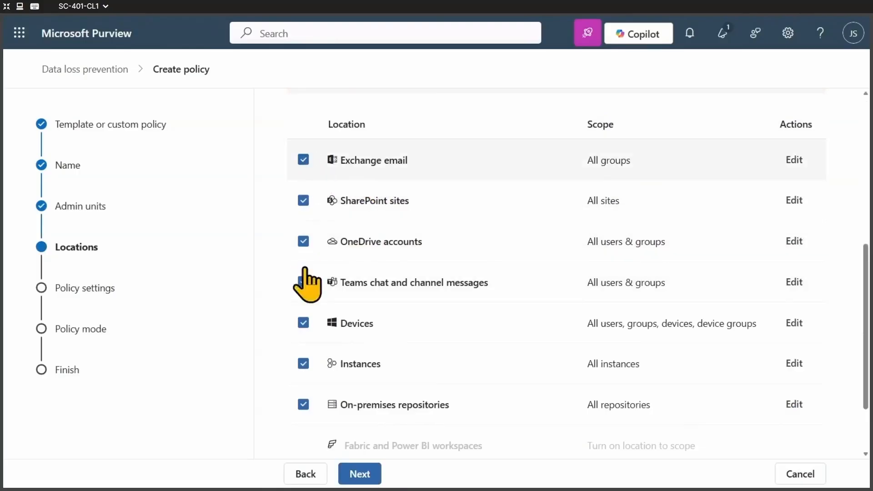
left_click(303, 160)
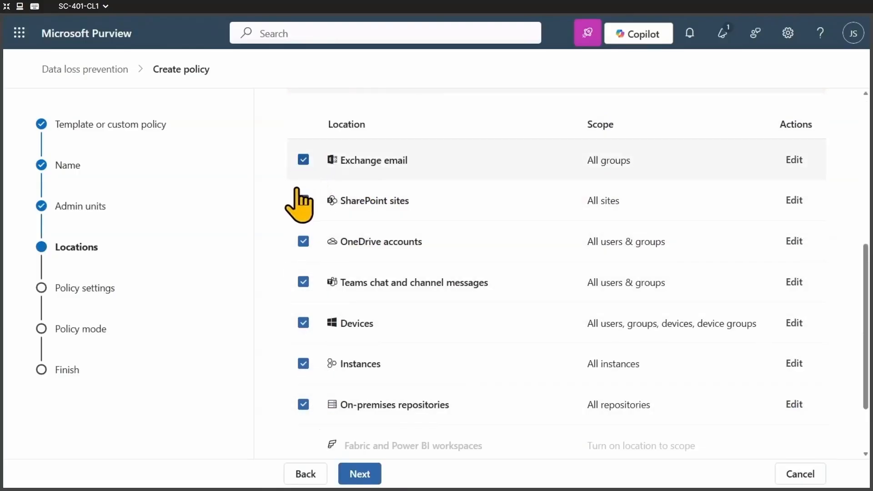
left_click(303, 200)
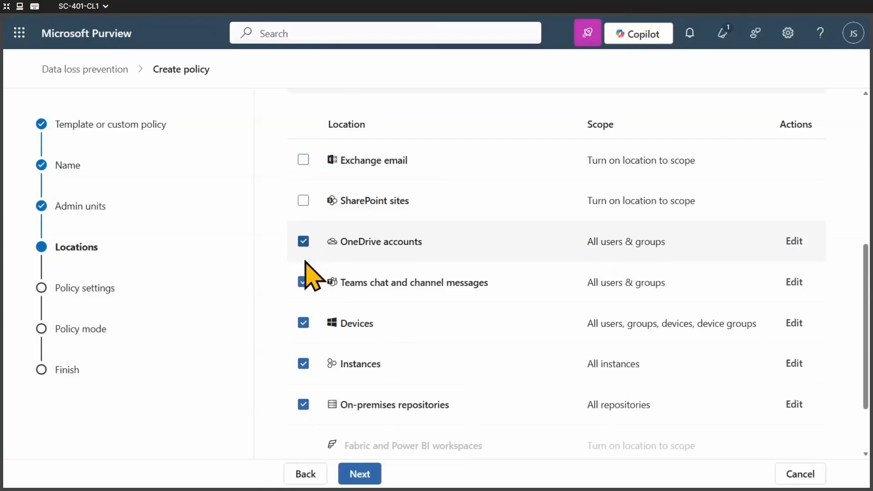
left_click(304, 242)
left_click(303, 282)
left_click(304, 367)
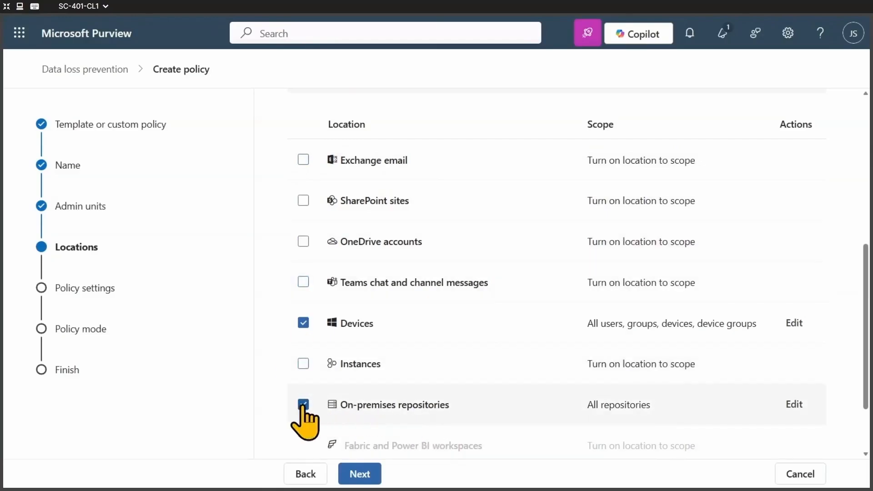
left_click(304, 404)
scroll(411, 409, "down", 2)
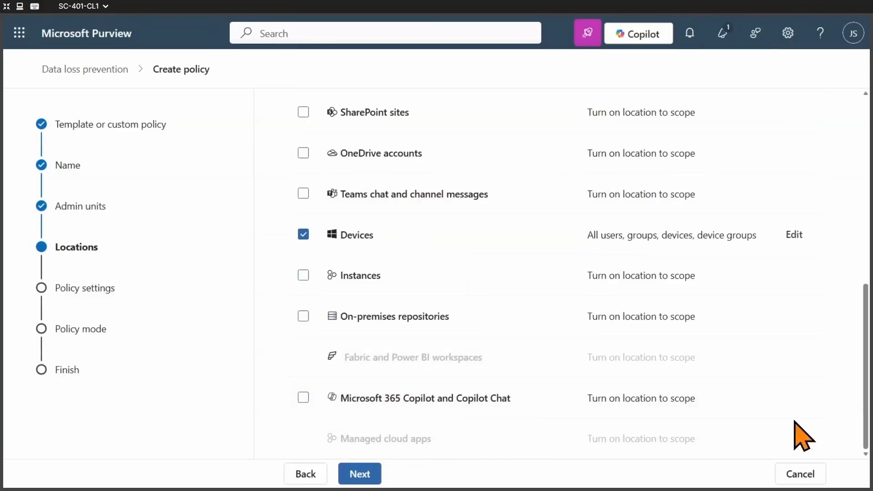
scroll(478, 316, "up", 4)
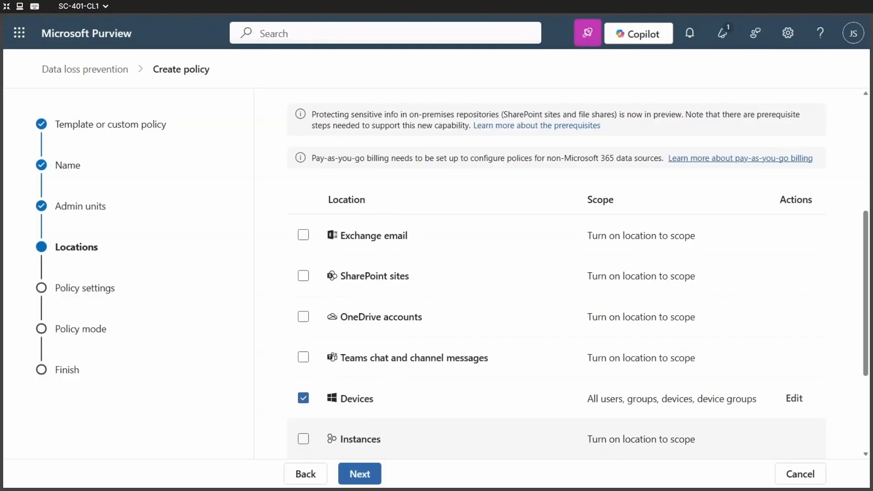
left_click(345, 475)
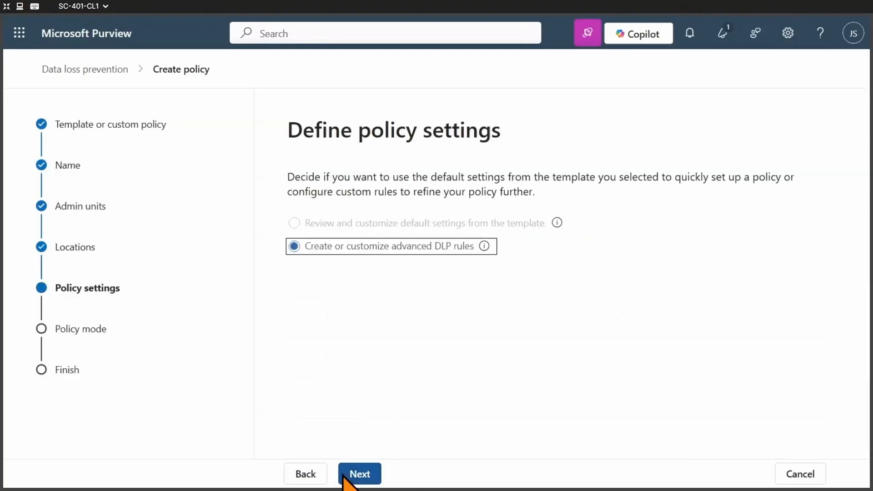
Step: Create an advanced DLP rule named "USB transfer rule" with the description "Block USB transfers of sensitive data."
left_click(344, 475)
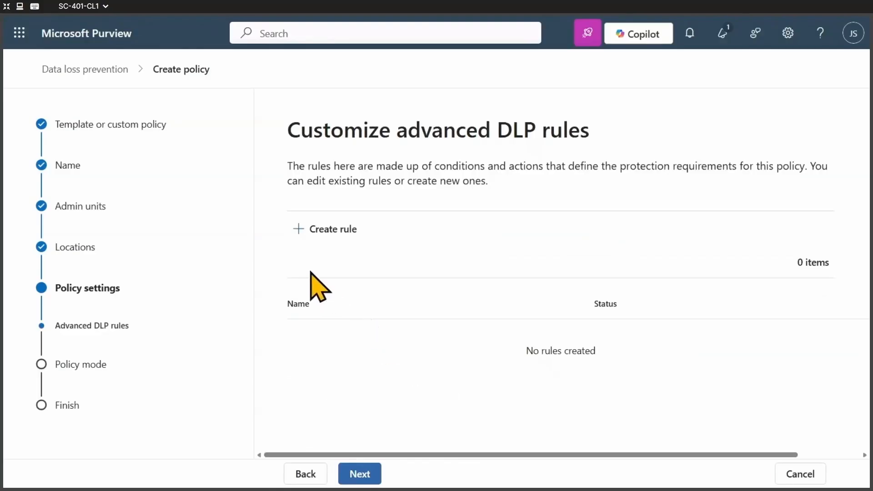
left_click(328, 231)
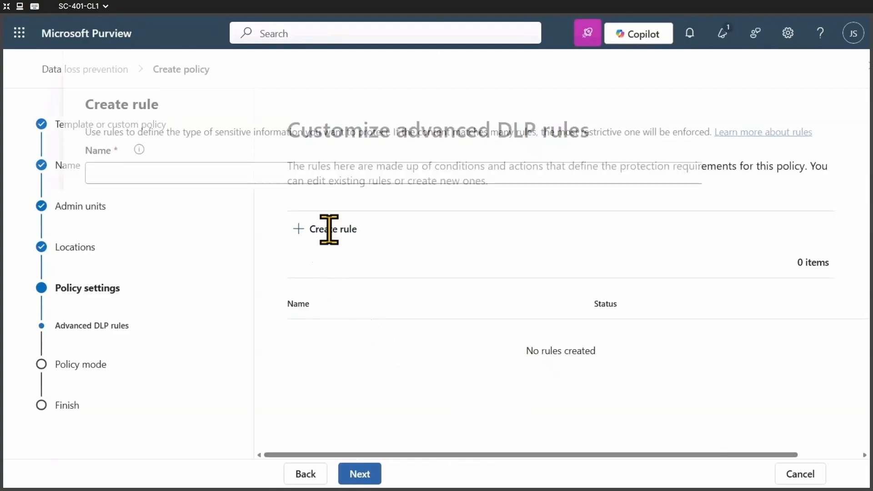
left_click(232, 177)
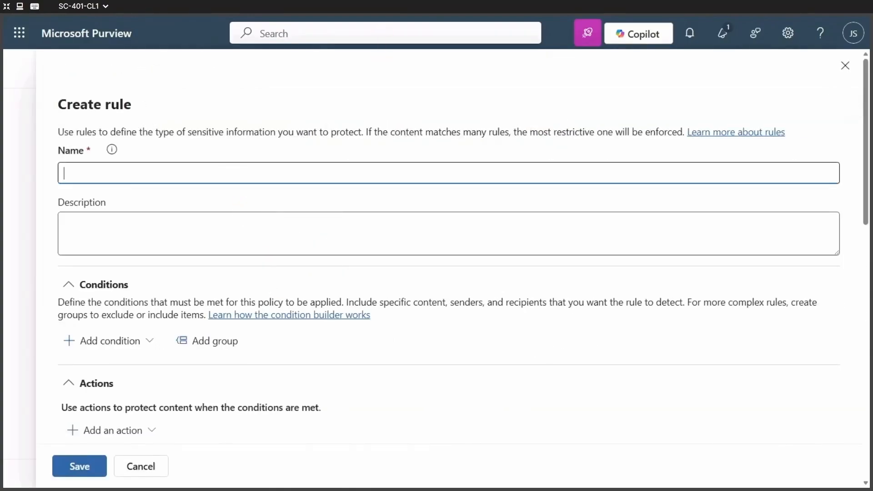
type("USB transfer rule")
left_click(152, 227)
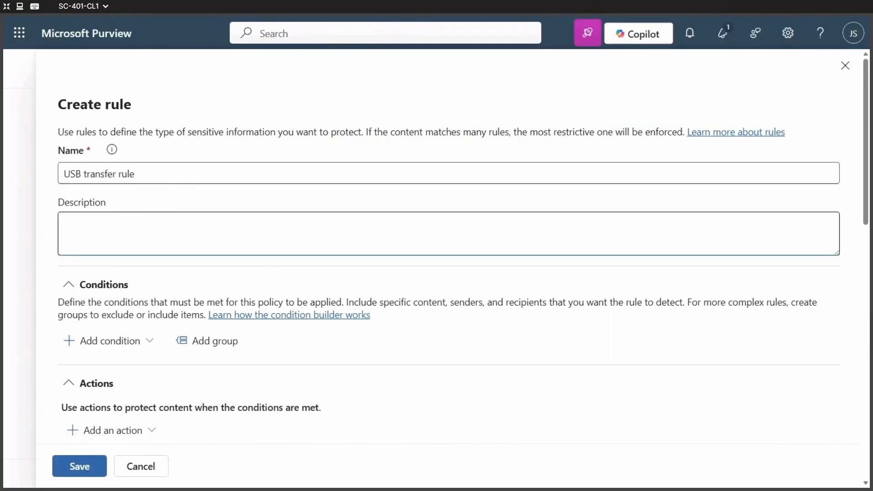
type("Block USB transfers of sensitive data.")
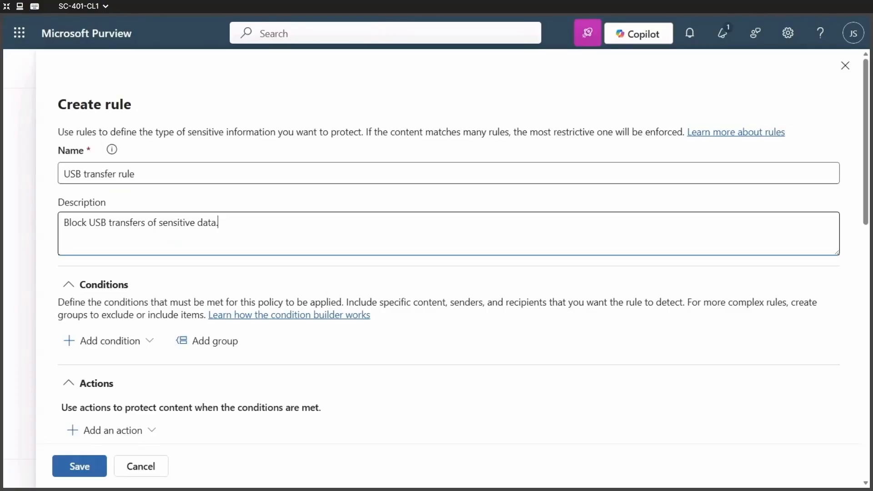
Step: Add a Content contains condition to the rule and open the sensitive info types selection for its Default group
left_click(98, 345)
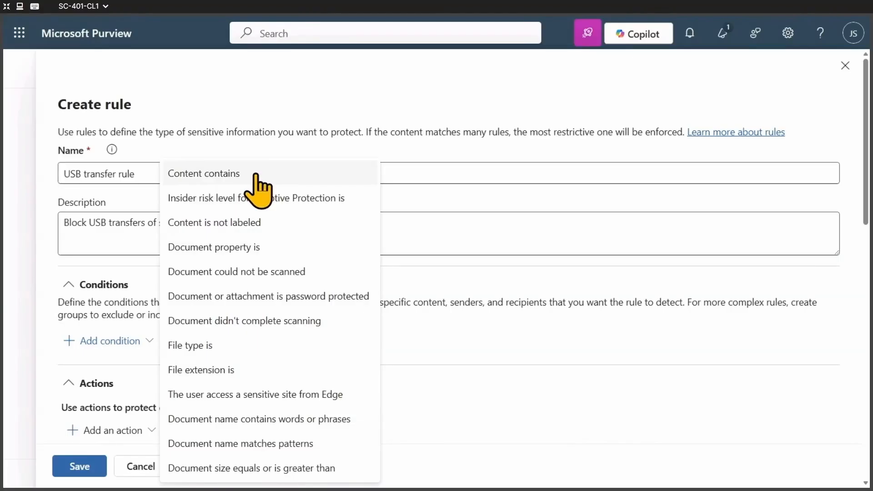
key("Down")
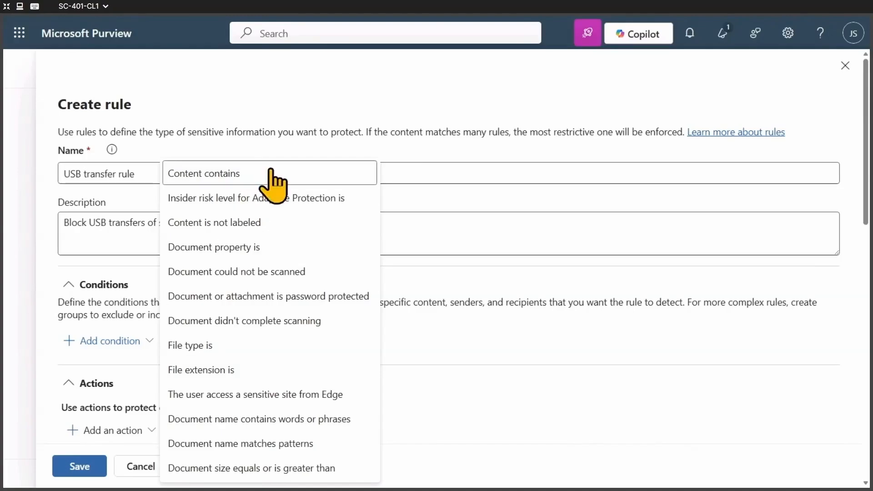
left_click(261, 166)
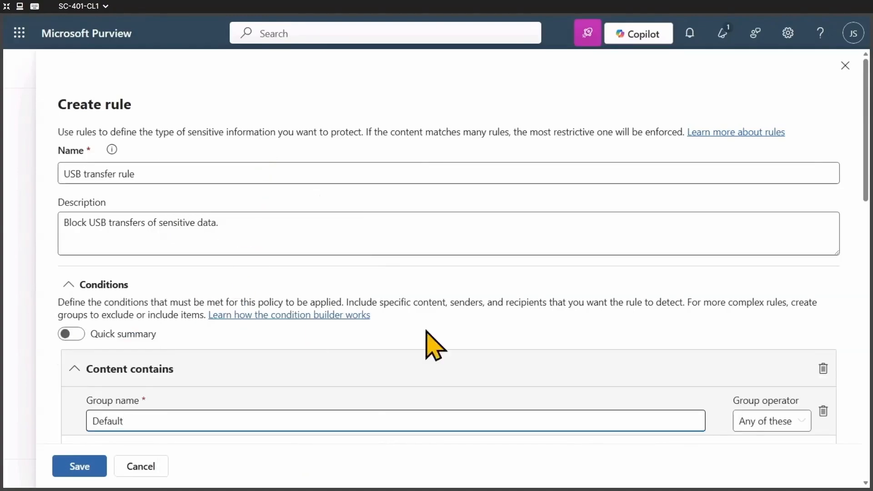
scroll(501, 359, "down", 3)
left_click(107, 289)
left_click(166, 320)
Step: Search the sensitive info types for "Credit Card" and "Social Security", and select one matching type from each search
left_click(636, 151)
type("Credit Card")
left_click(505, 241)
triple_click(559, 152)
type("Social Security")
scroll(513, 272, "down", 1)
left_click(505, 434)
Step: Select a driver's license type by searching for "Driver's", and Contoso Employee IDs by searching for "Employee"
triple_click(595, 152)
type("Driver's")
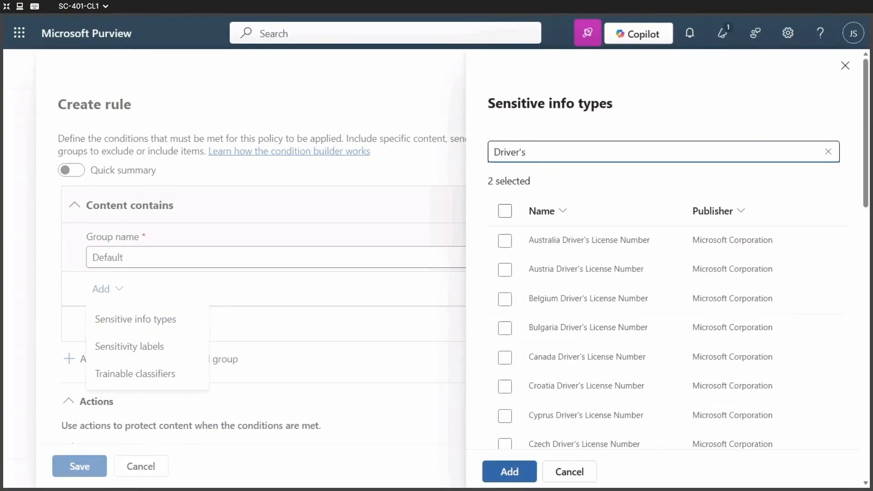
scroll(582, 318, "down", 15)
left_click(505, 434)
triple_click(587, 152)
type("Employee")
left_click(505, 240)
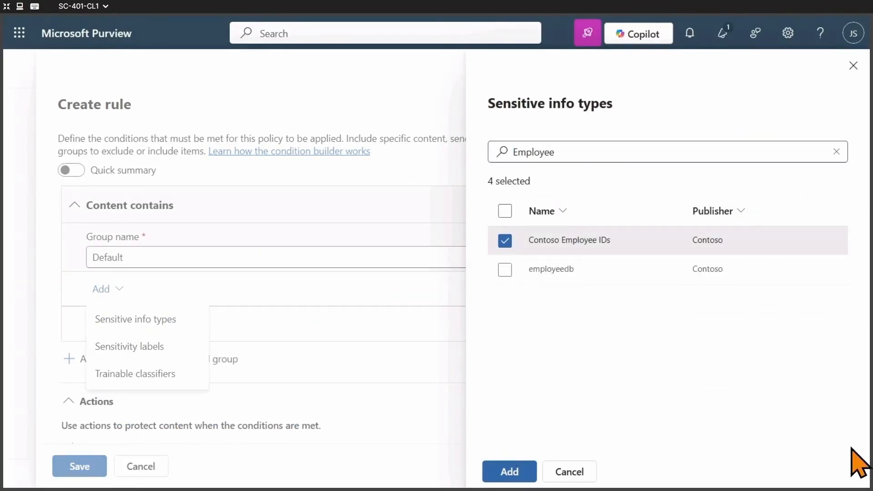
Step: Add the selected sensitive info types to the Default group of the rule's Content contains condition
left_click(509, 471)
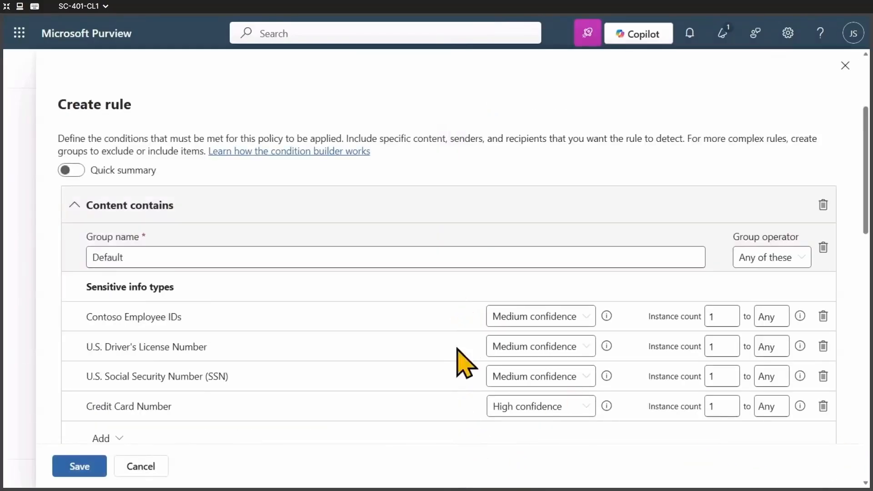
scroll(188, 331, "down", 3)
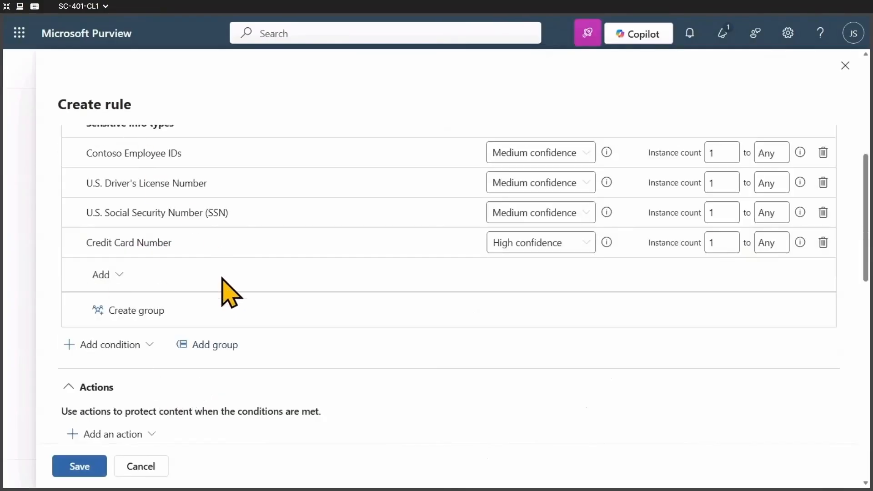
scroll(241, 327, "up", 7)
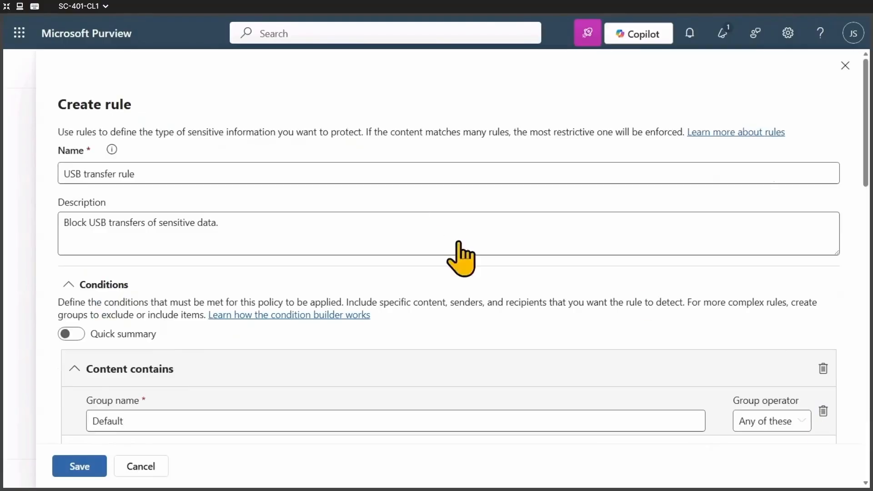
scroll(500, 277, "down", 6)
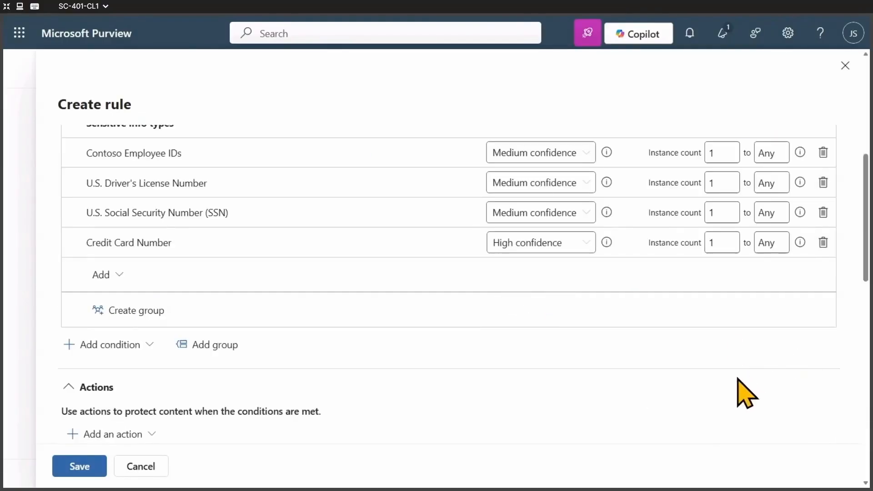
Step: Add the "Audit or restrict activities on devices" action to the rule
scroll(739, 389, "down", 3)
scroll(754, 385, "down", 3)
scroll(756, 385, "up", 3)
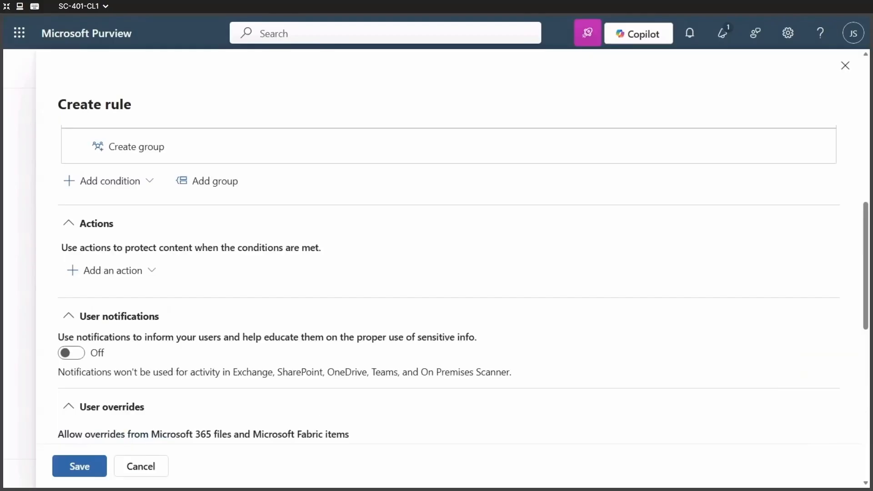
left_click(87, 272)
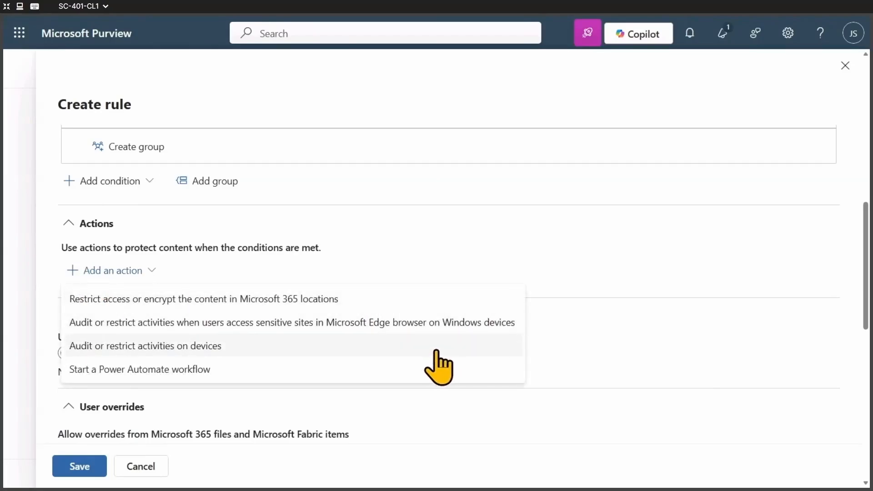
left_click(403, 351)
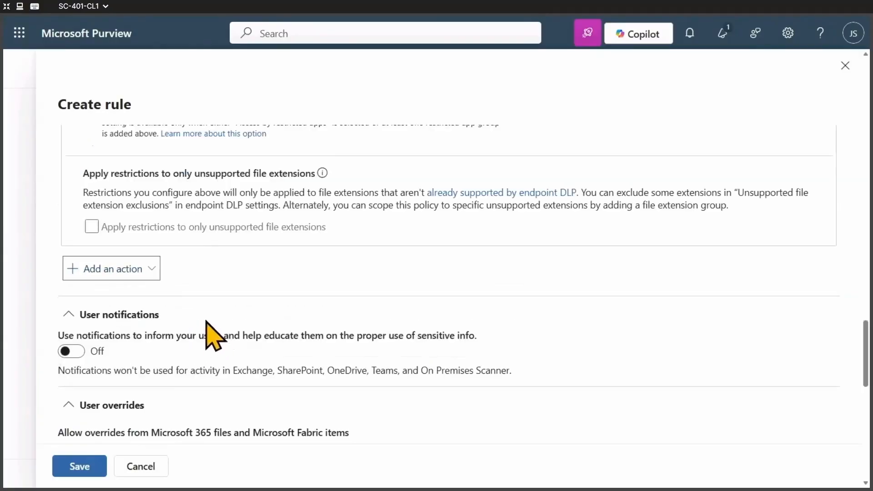
Step: Set the "Copy to a removable USB device" restriction under File activities for all apps to Block
scroll(326, 341, "up", 2)
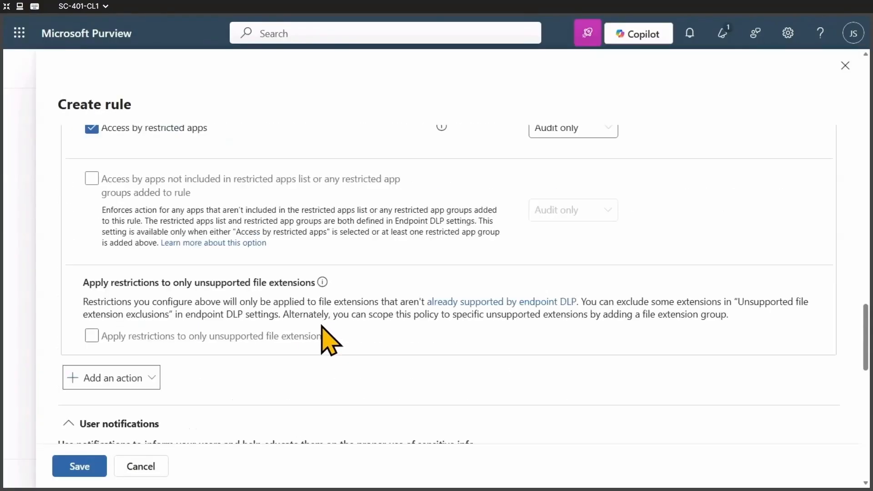
scroll(322, 325, "up", 3)
scroll(339, 300, "up", 3)
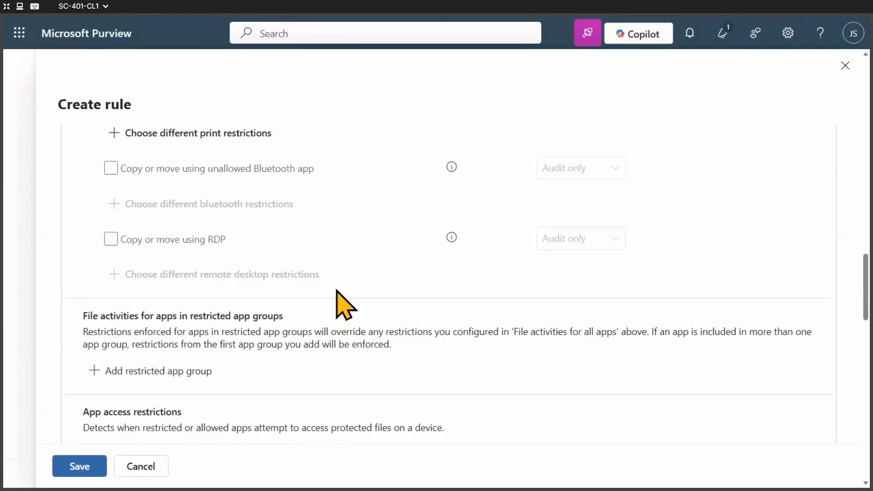
scroll(337, 292, "up", 15)
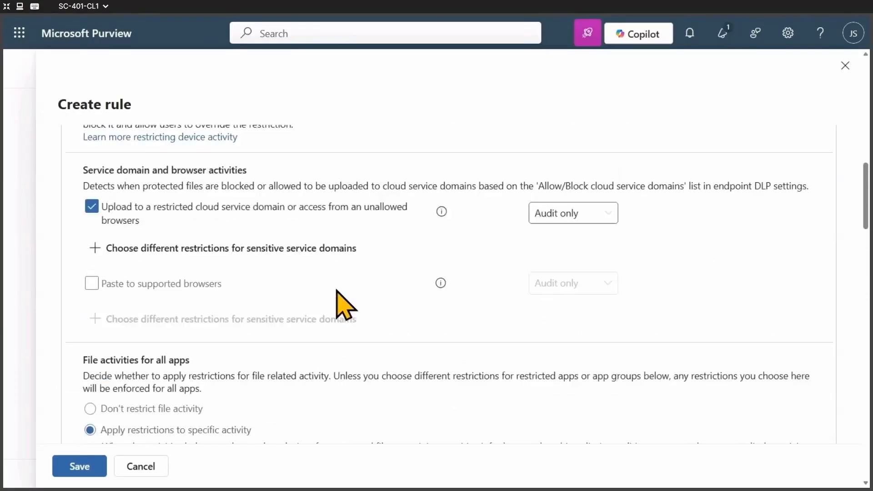
scroll(346, 306, "up", 3)
scroll(345, 306, "down", 3)
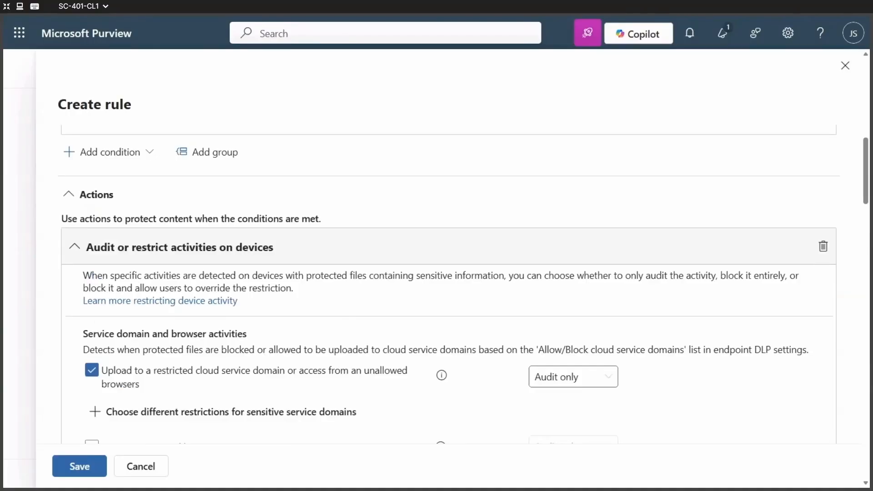
scroll(91, 300, "down", 3)
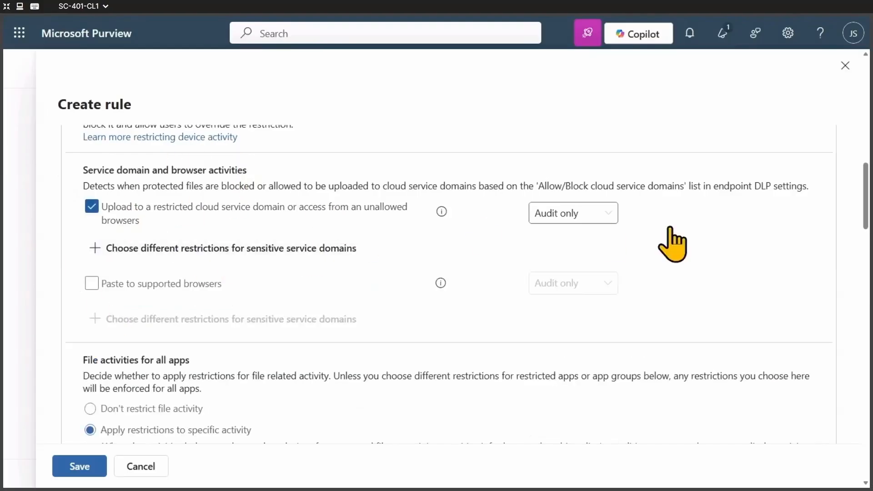
scroll(394, 319, "down", 3)
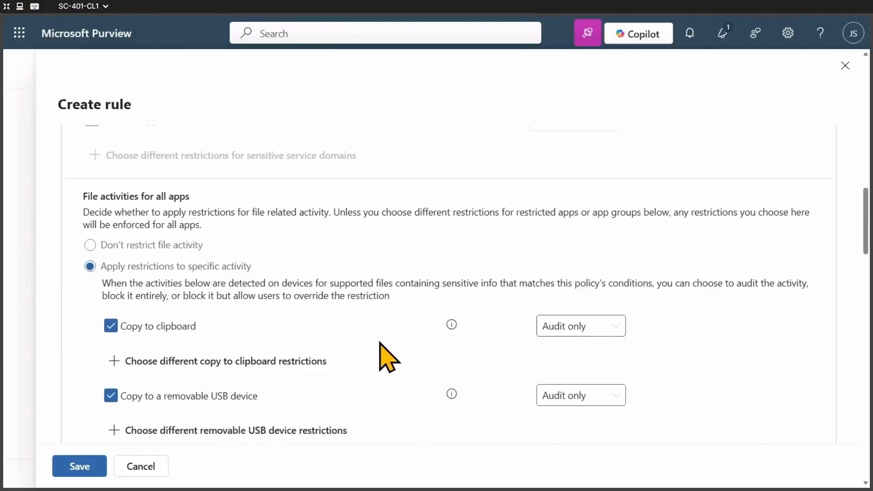
scroll(380, 343, "down", 3)
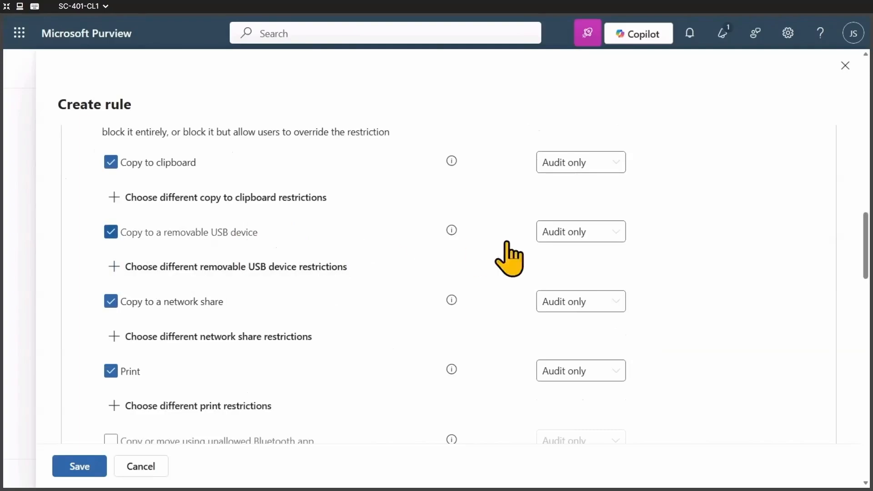
left_click(586, 235)
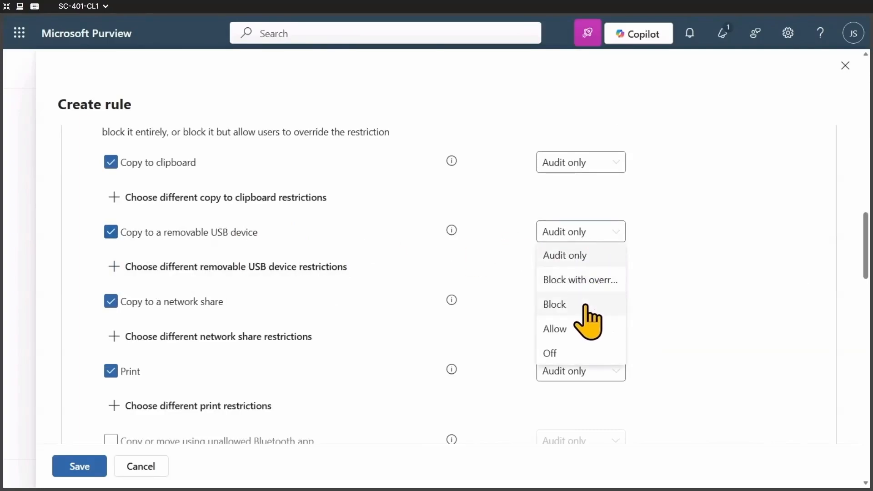
left_click(586, 304)
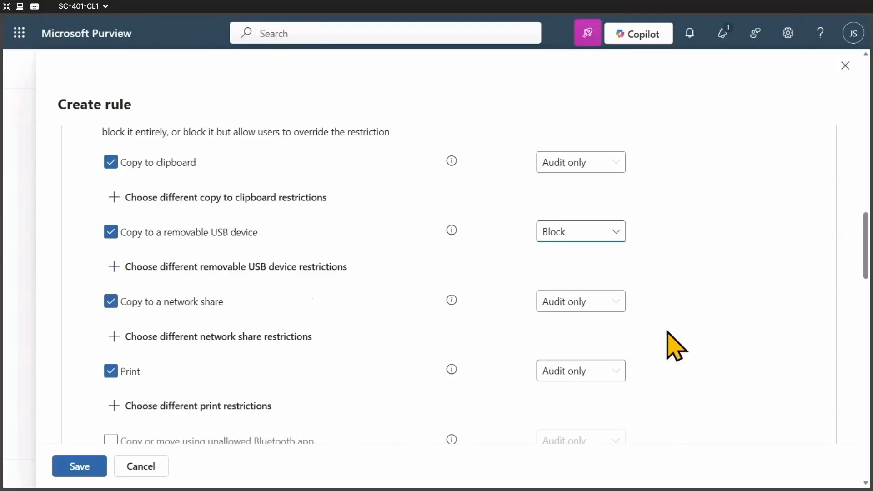
Step: Turn on user notifications for the rule and enable policy tip notifications on endpoint devices when an activity is restricted
scroll(740, 359, "down", 10)
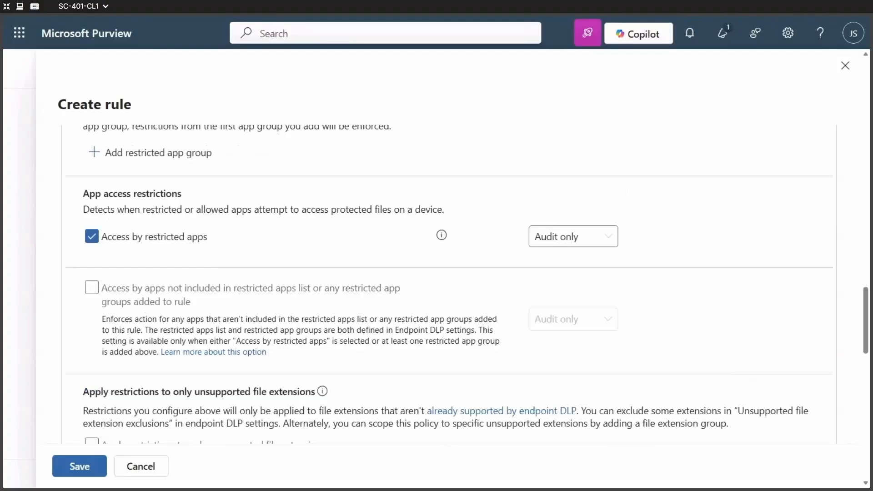
scroll(687, 372, "down", 3)
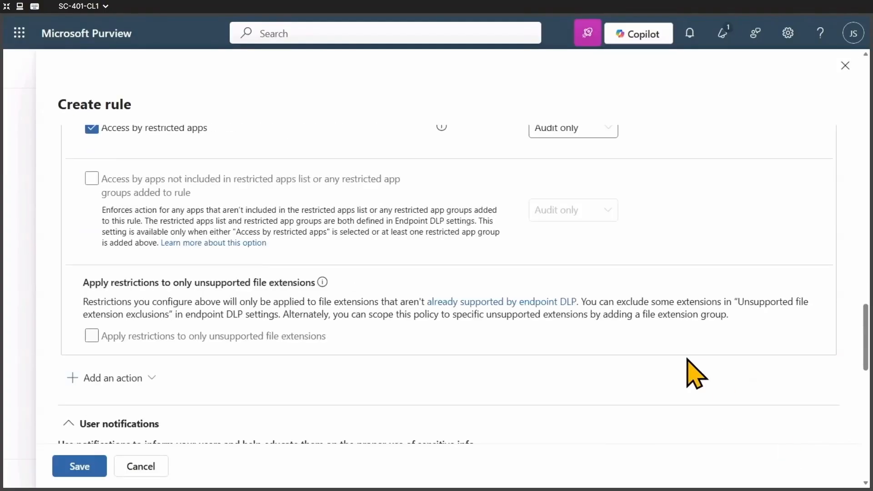
scroll(696, 372, "down", 9)
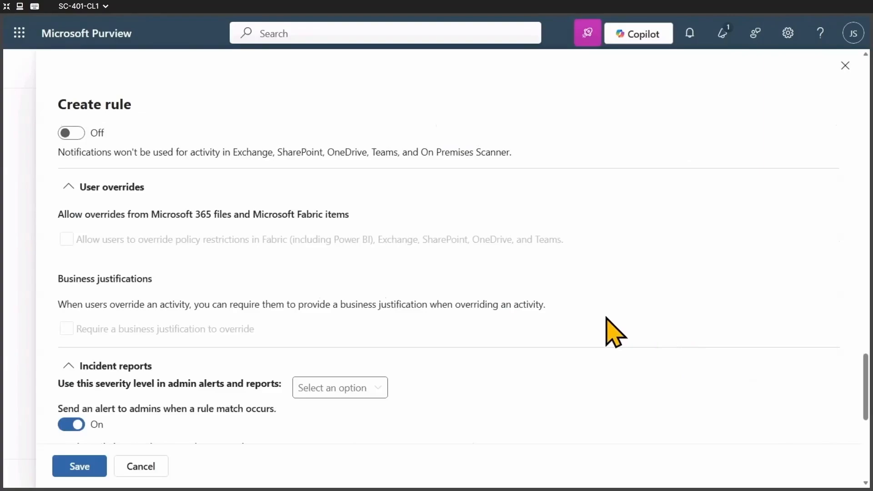
scroll(615, 332, "up", 4)
left_click(75, 297)
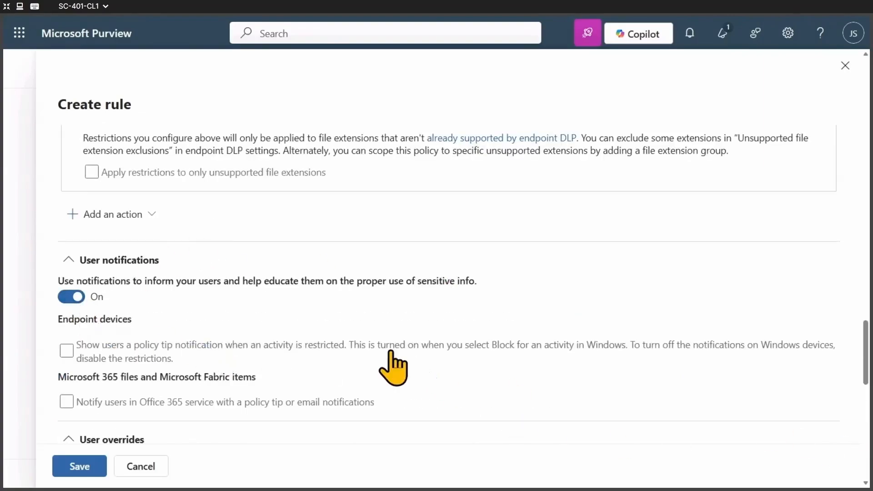
left_click(121, 358)
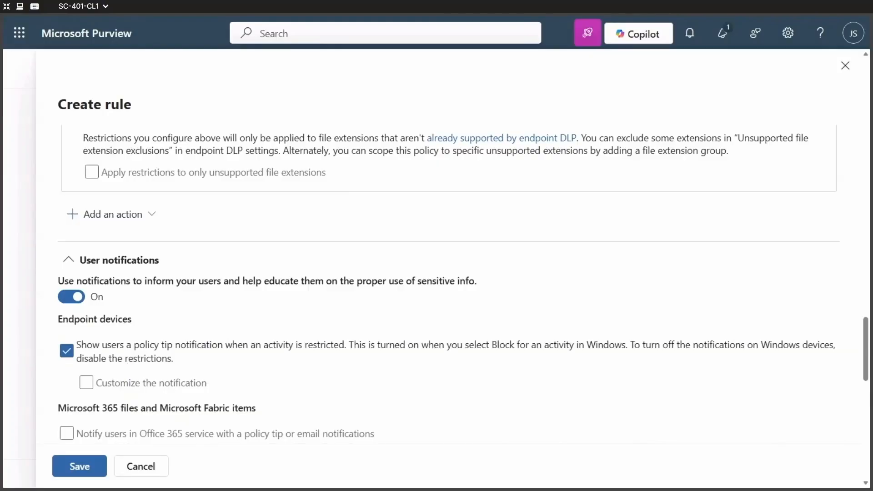
Step: Enable notifying users in Office 365 service with a policy tip or email notifications
scroll(283, 371, "down", 3)
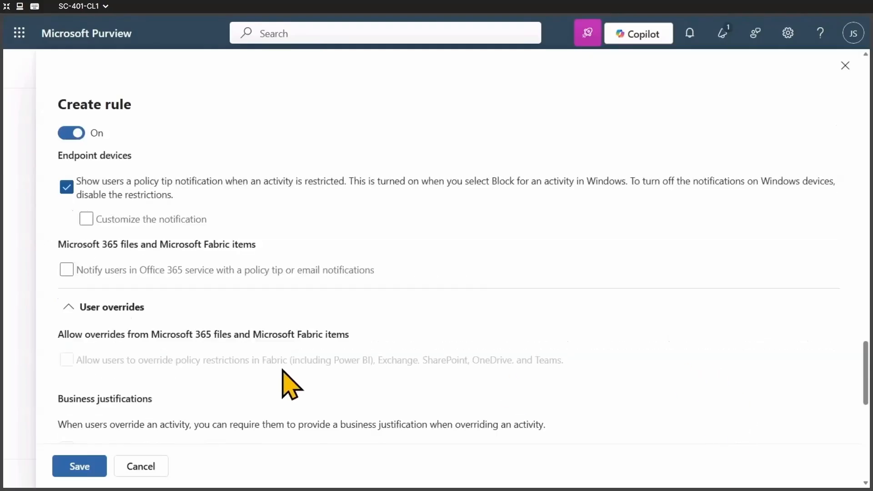
left_click(163, 273)
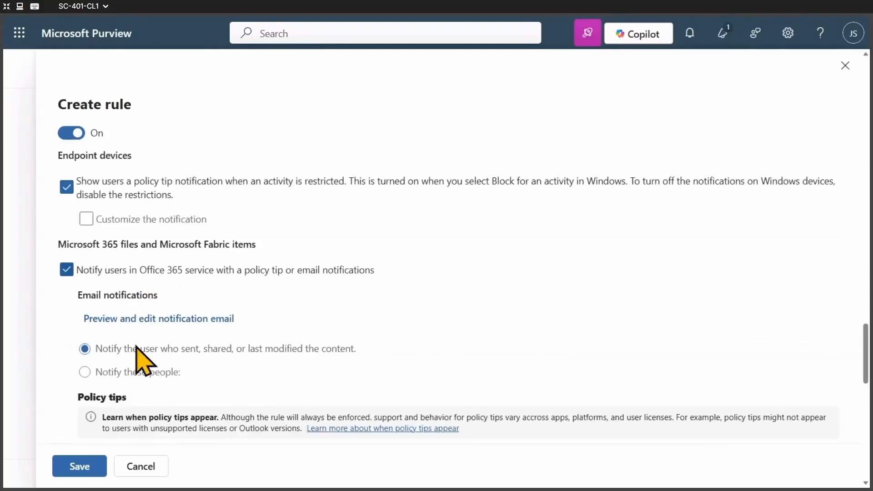
scroll(632, 362, "down", 3)
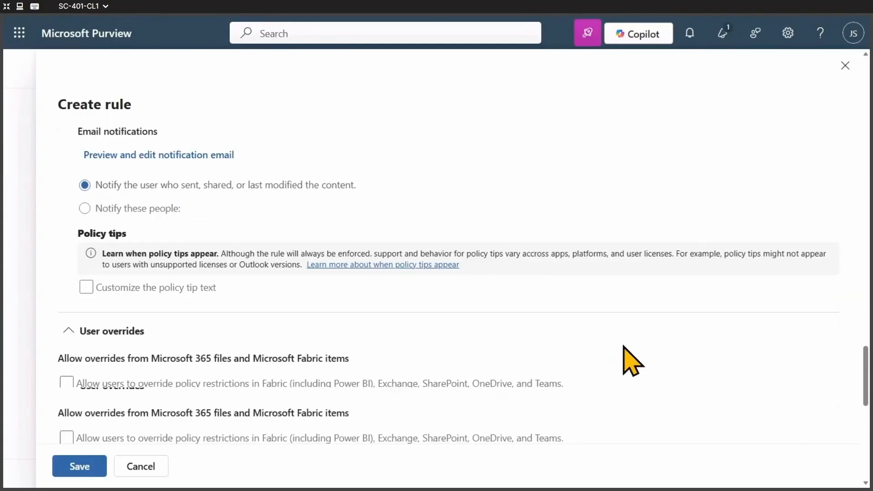
scroll(633, 362, "up", 3)
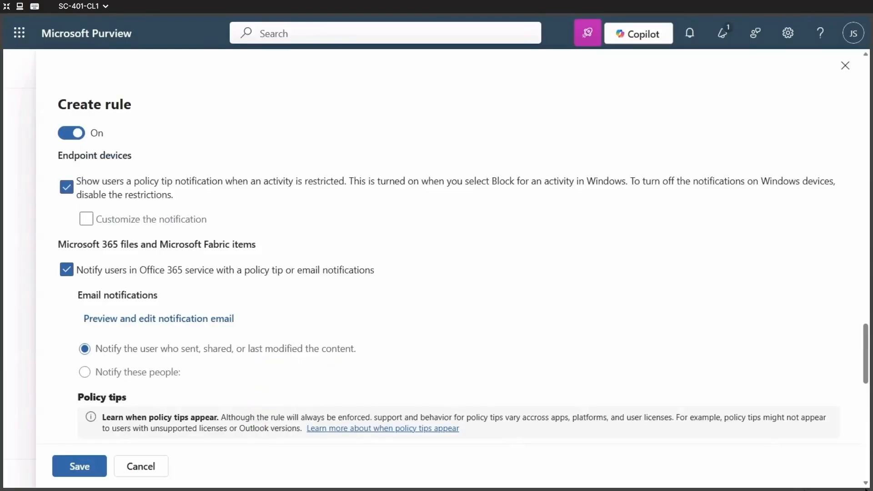
Step: Save the USB transfer rule with its user override, incident report and additional options left at their defaults
scroll(736, 361, "down", 5)
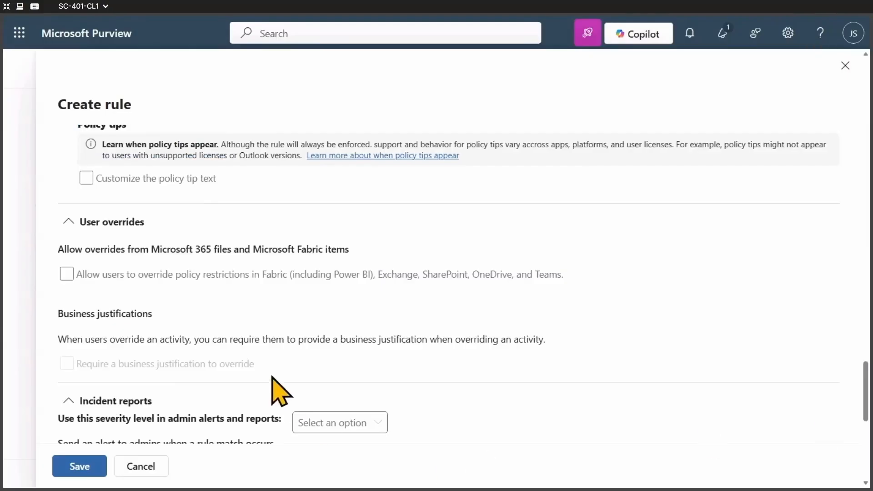
scroll(182, 346, "down", 6)
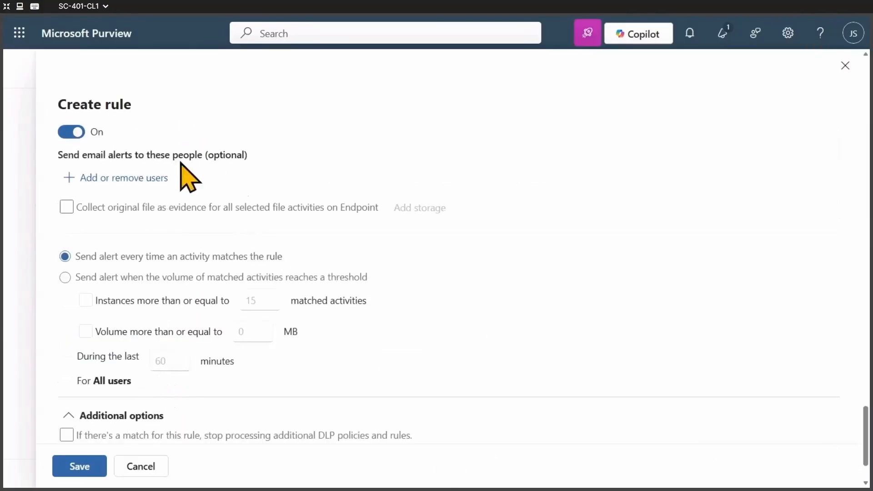
scroll(171, 364, "down", 2)
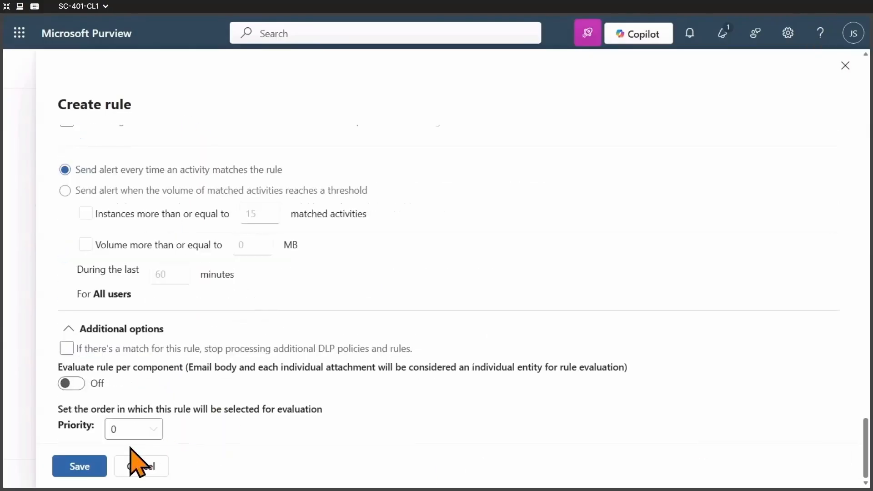
left_click(82, 472)
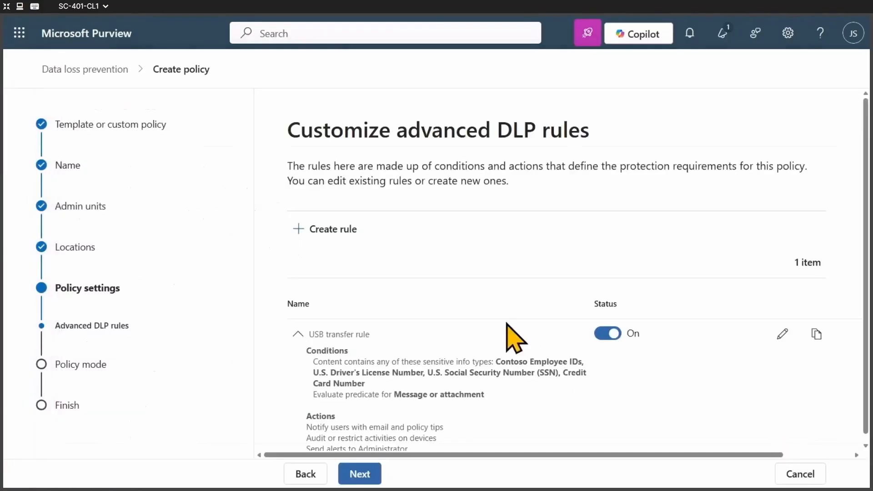
Step: Choose to run the policy in simulation mode with policy tips shown, then submit the policy and finish the wizard
scroll(437, 319, "down", 1)
left_click(361, 477)
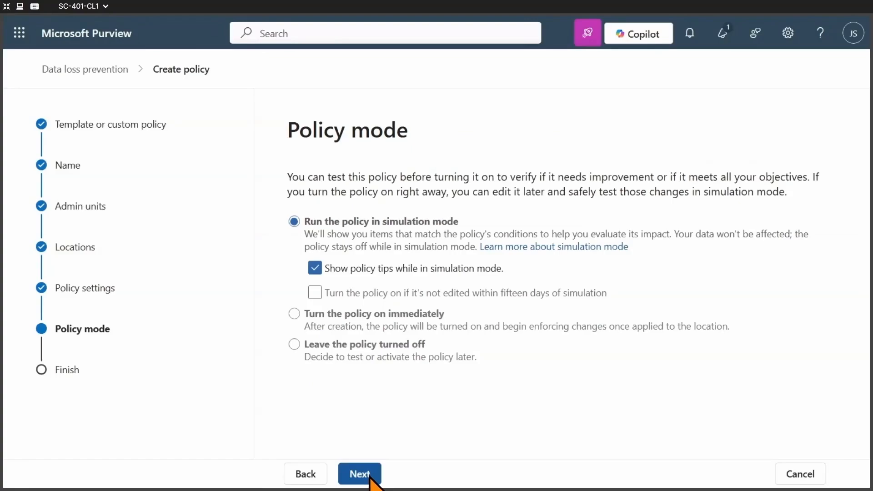
left_click(370, 475)
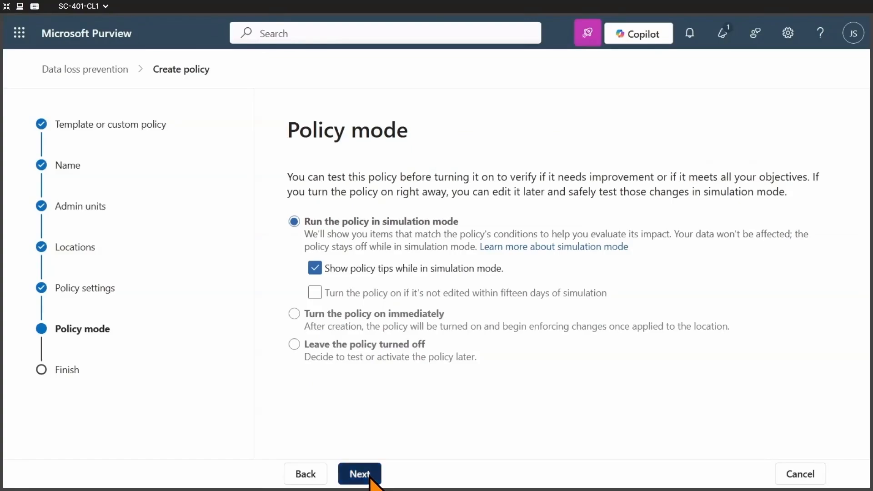
left_click(366, 474)
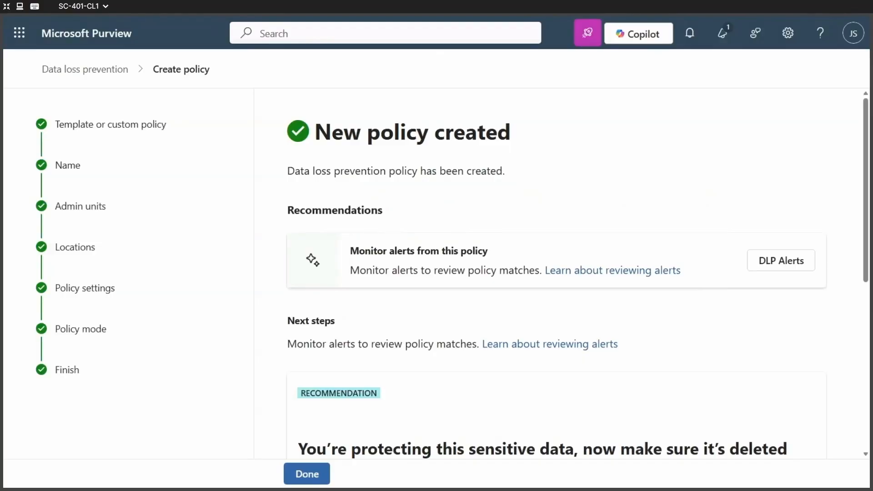
left_click(298, 474)
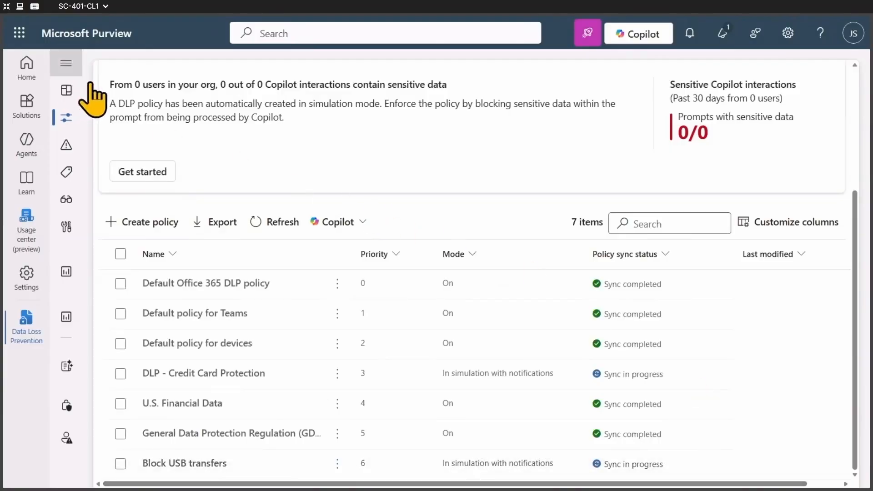
left_click(66, 64)
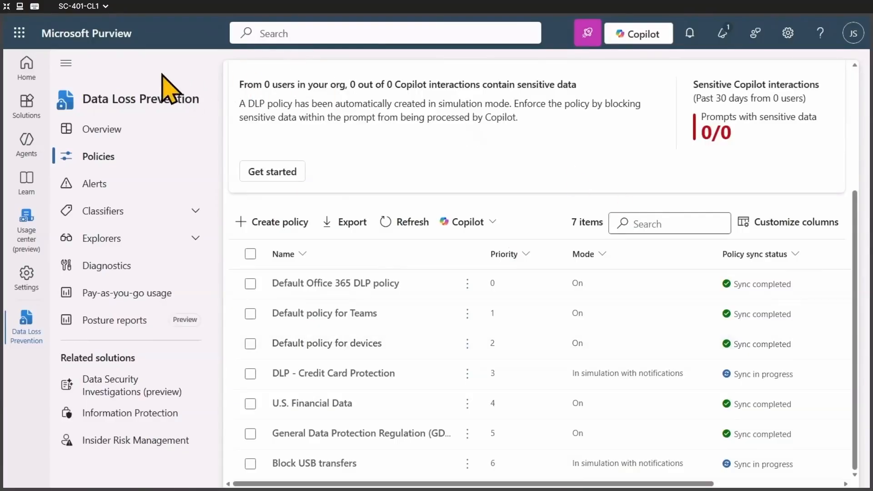
left_click(69, 63)
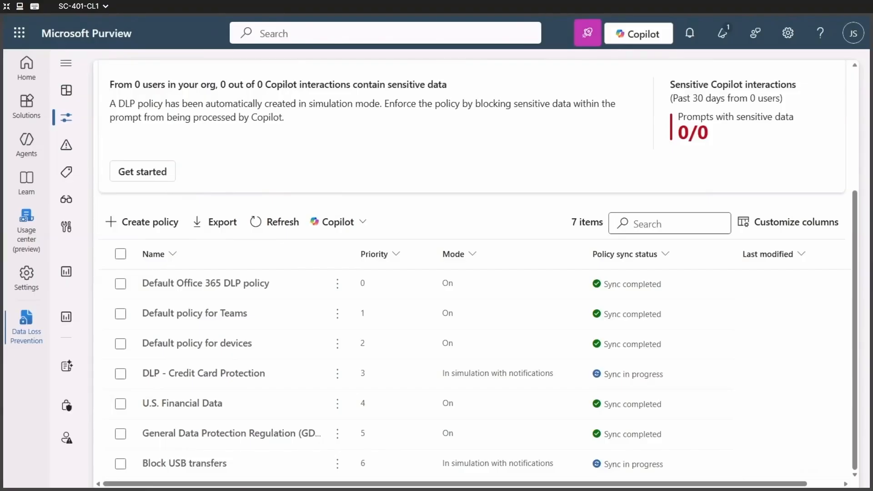
Step: Open the Data Loss Prevention solution settings in the portal's Settings area, showing the Endpoint DLP settings
left_click(17, 276)
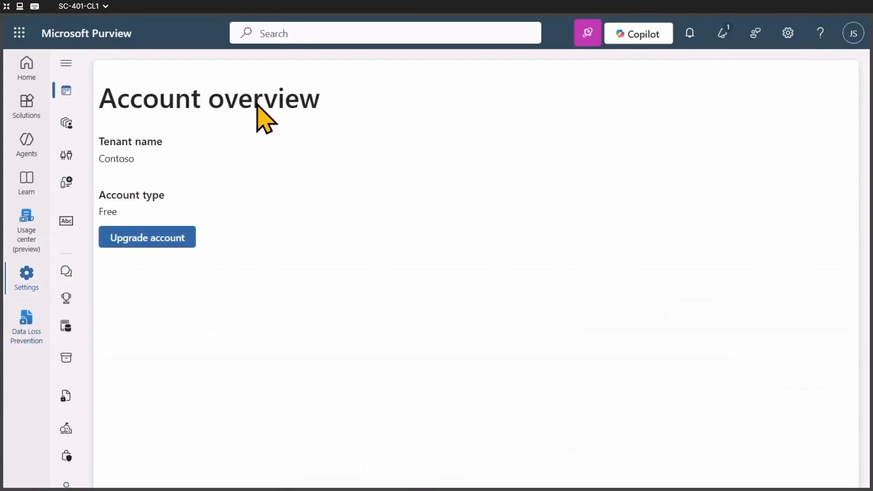
left_click(66, 63)
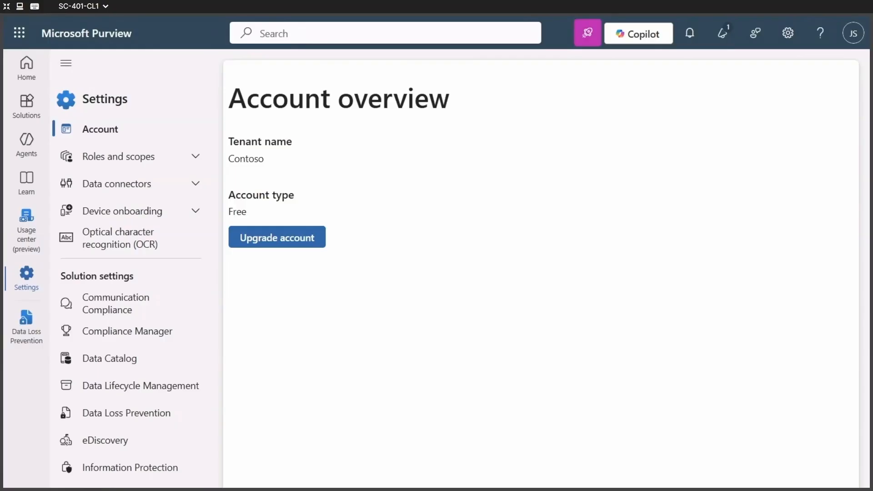
left_click(130, 415)
left_click(67, 63)
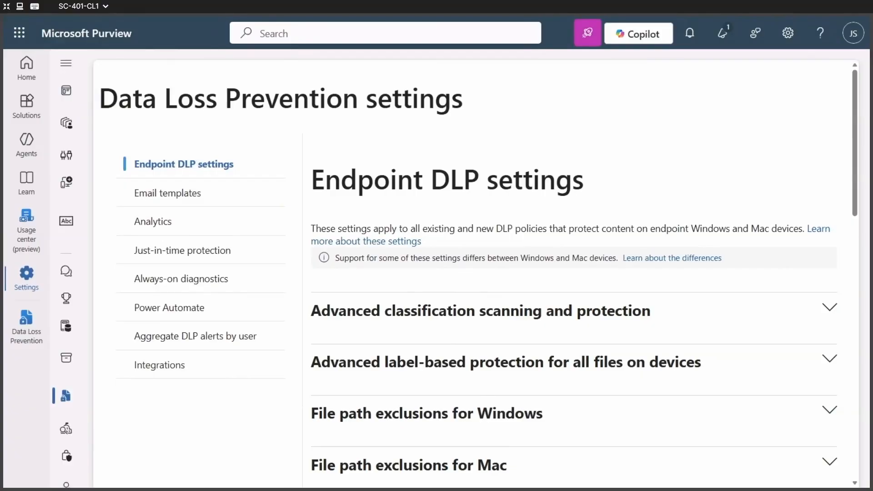
Step: Add C:\FilePathExcluded as a file path exclusion for Windows devices in the Endpoint DLP settings and save it
left_click(829, 414)
scroll(829, 429, "down", 3)
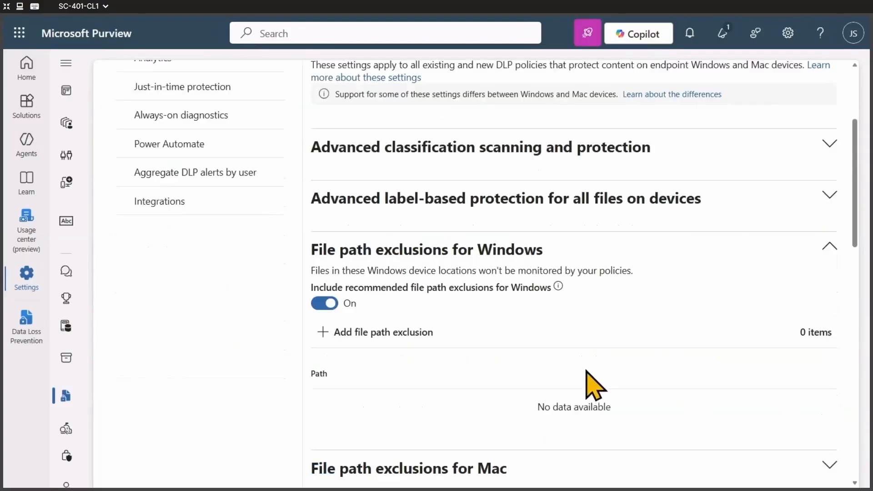
left_click(401, 335)
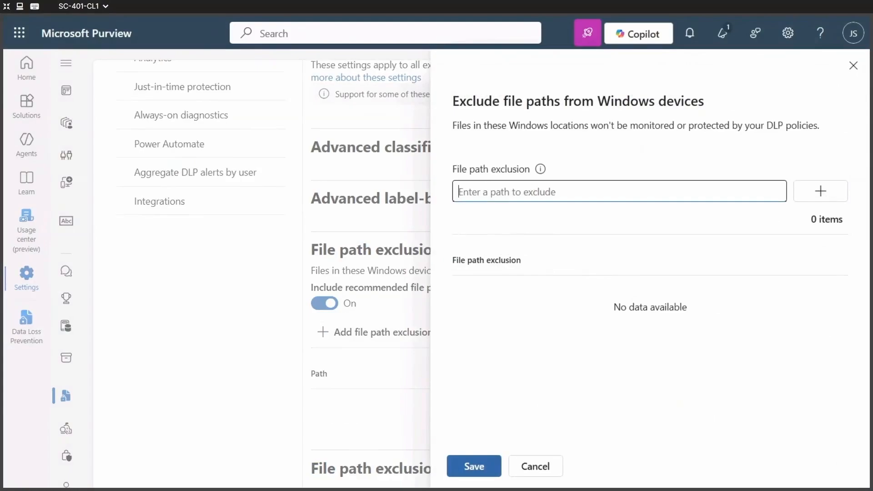
type("C:\\FilePathExcluded")
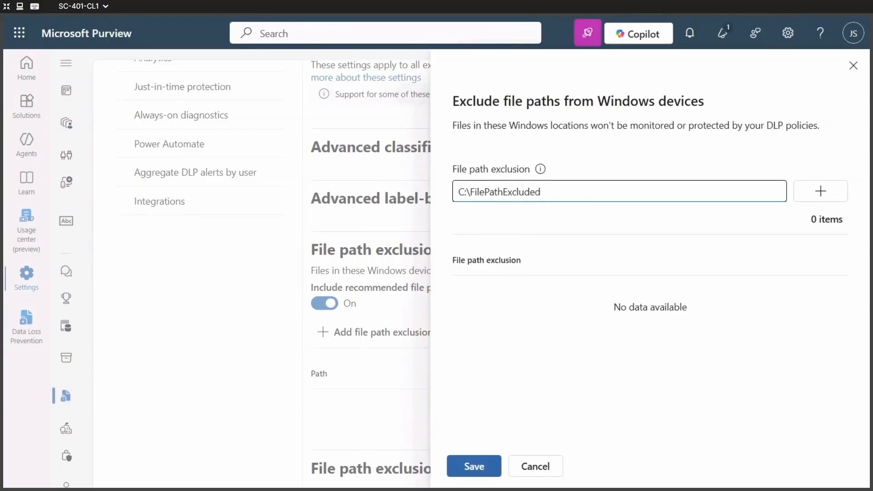
left_click(824, 190)
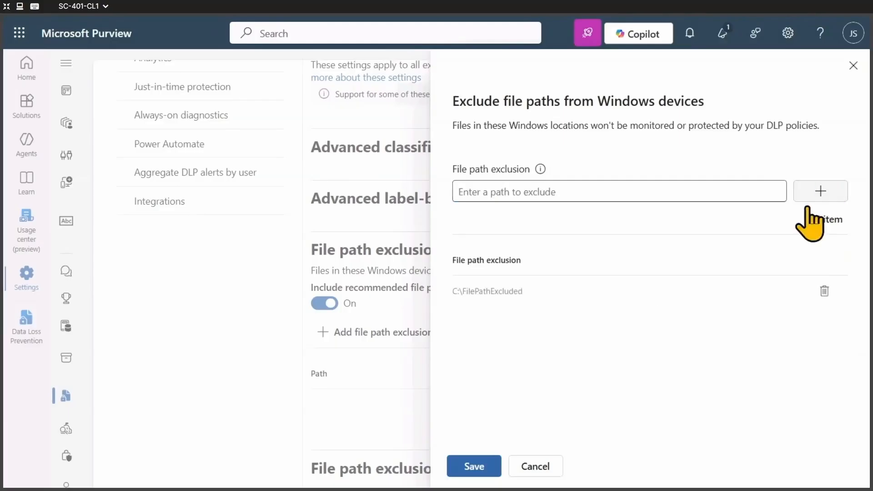
left_click(474, 466)
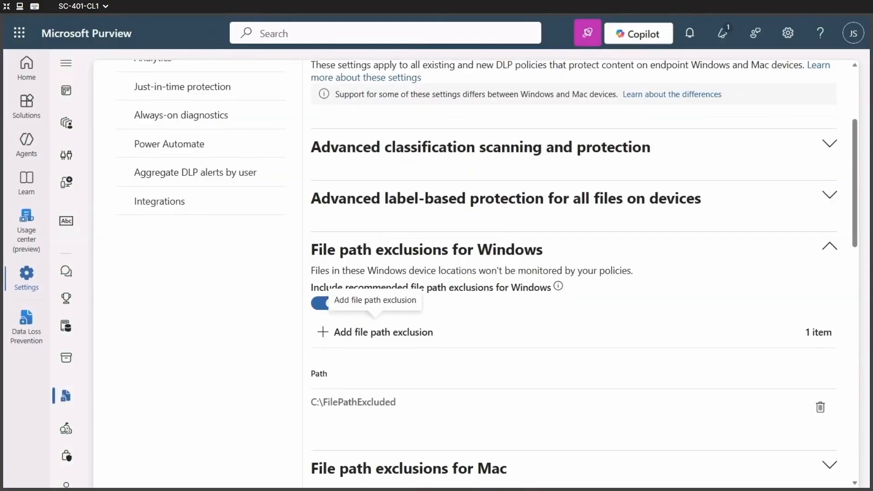
Step: Add Google Chrome and Opera Internet Browser as unallowed browsers under the browser and domain restrictions to sensitive data, and save
scroll(668, 341, "down", 3)
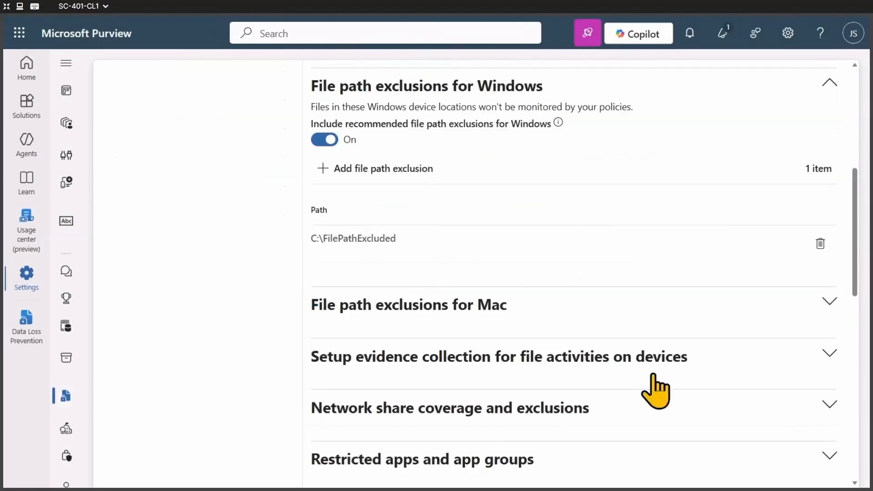
scroll(722, 439, "down", 6)
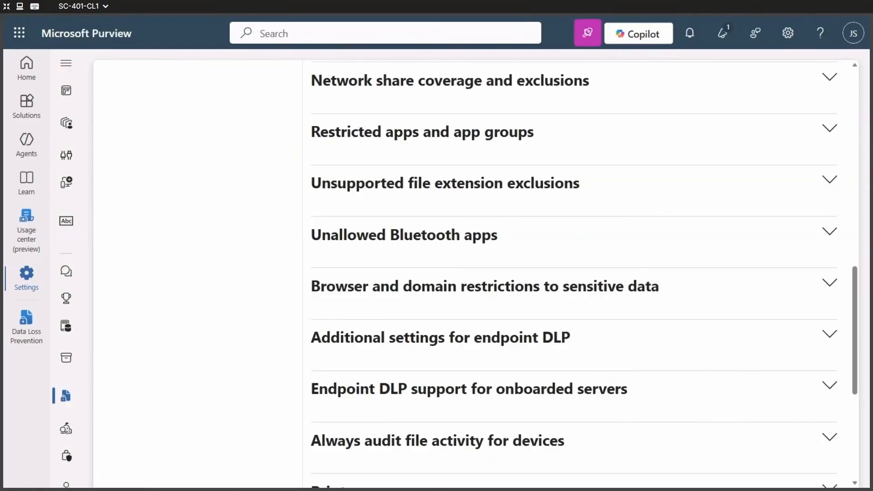
left_click(655, 292)
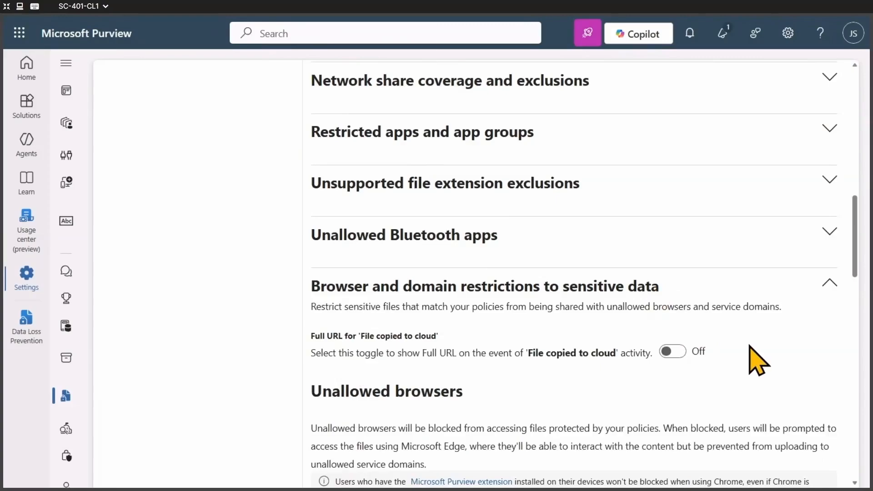
scroll(770, 379, "down", 2)
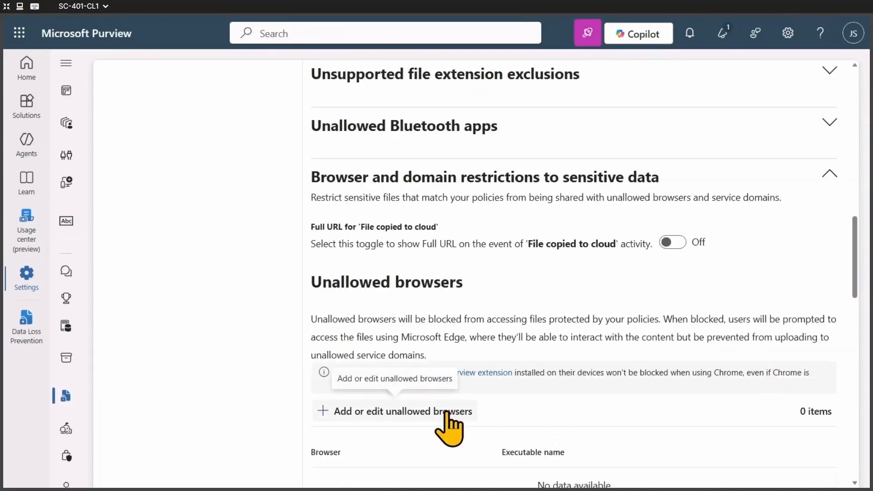
left_click(446, 412)
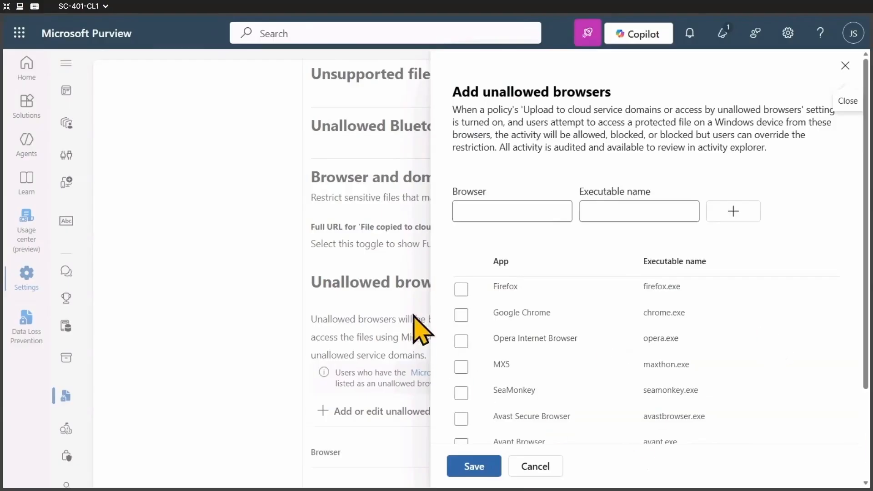
left_click(461, 316)
left_click(461, 342)
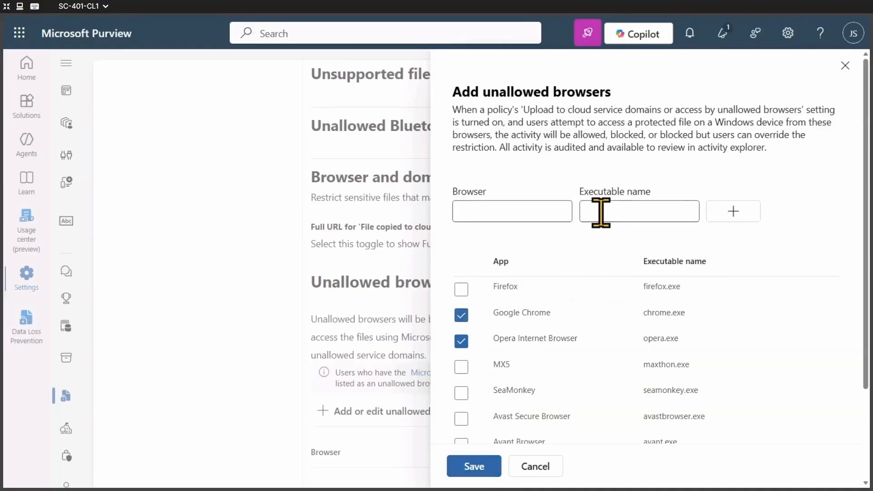
left_click(475, 466)
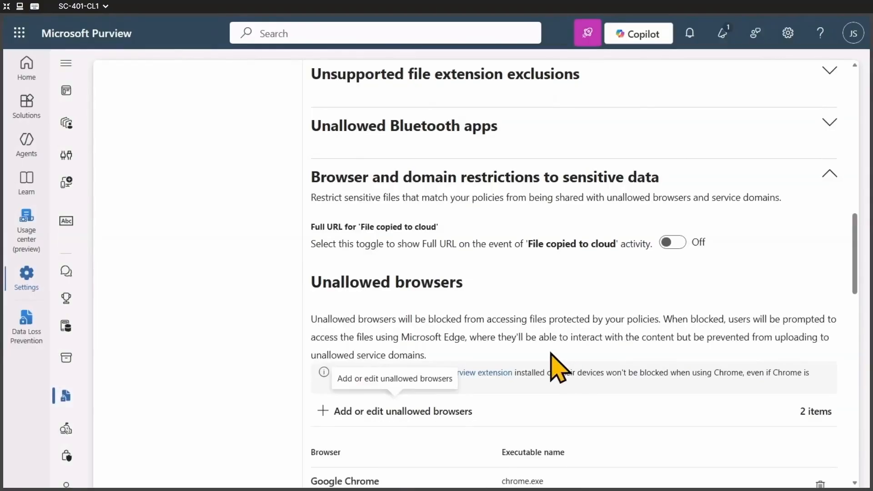
Step: Set the Service domains restriction to Block in the browser and domain restrictions
scroll(552, 359, "down", 6)
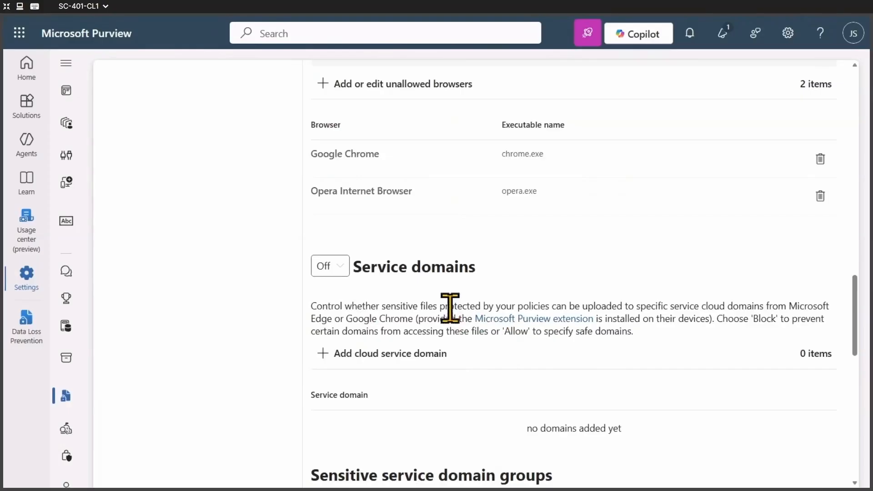
scroll(458, 332, "down", 2)
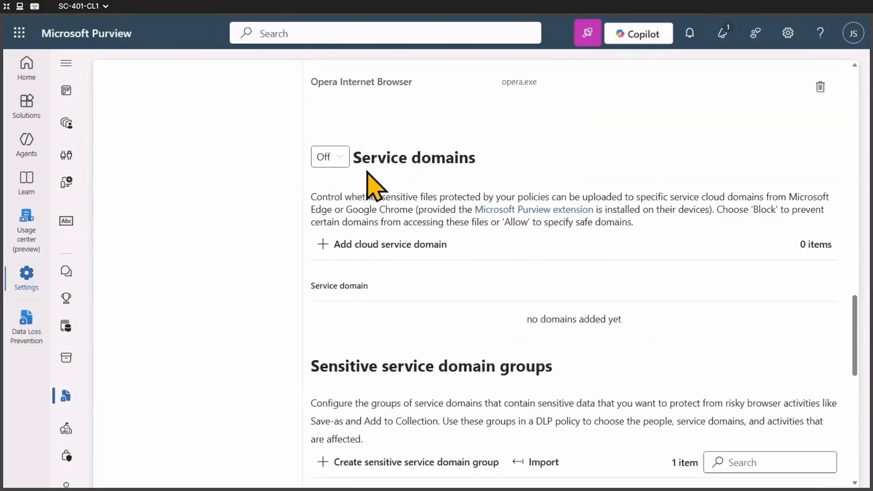
left_click(338, 160)
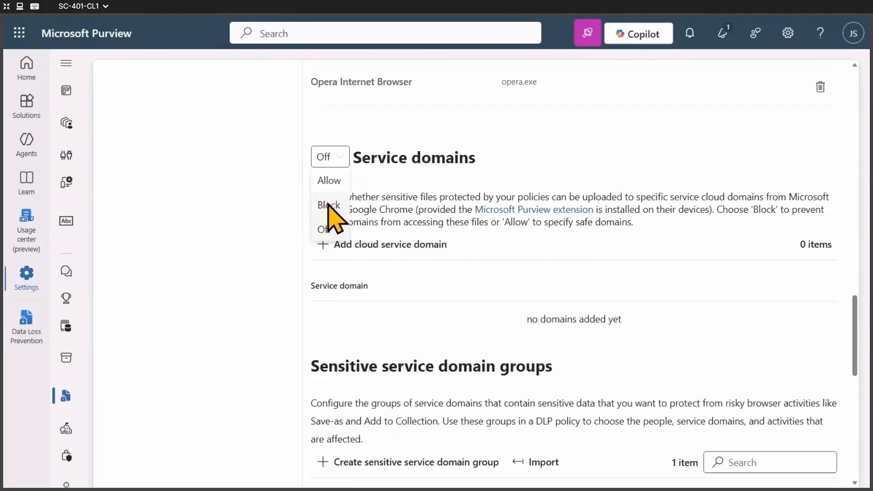
left_click(328, 205)
left_click(500, 319)
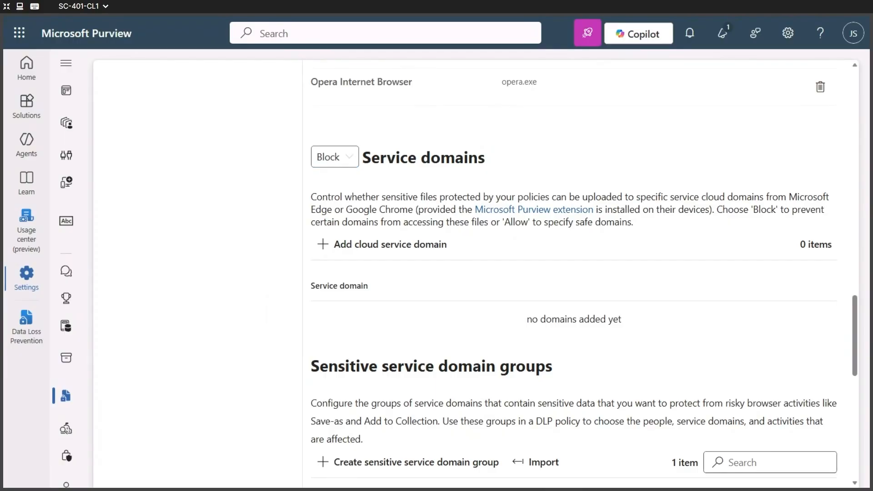
Step: Add storage.net as a cloud service domain and save the service domain list
left_click(372, 241)
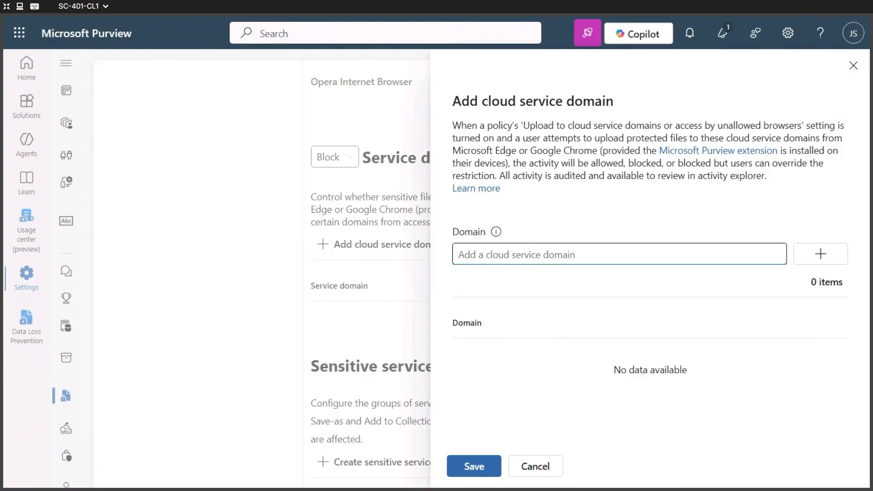
type("storage.net")
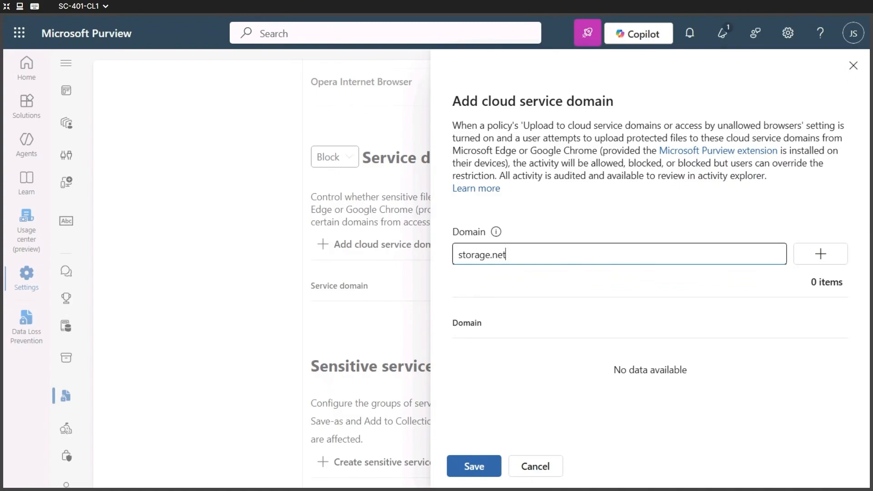
left_click(807, 256)
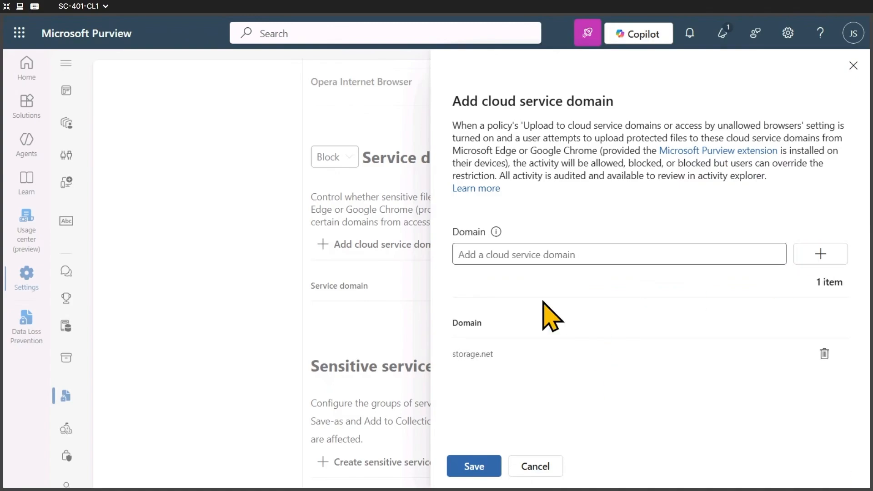
left_click(474, 467)
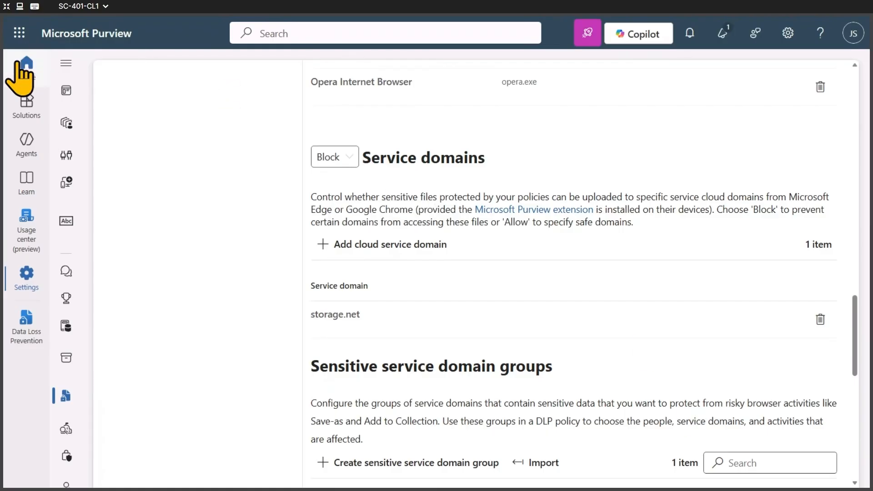
Step: Return to the portal's home page and pause the welcome carousel
left_click(42, 50)
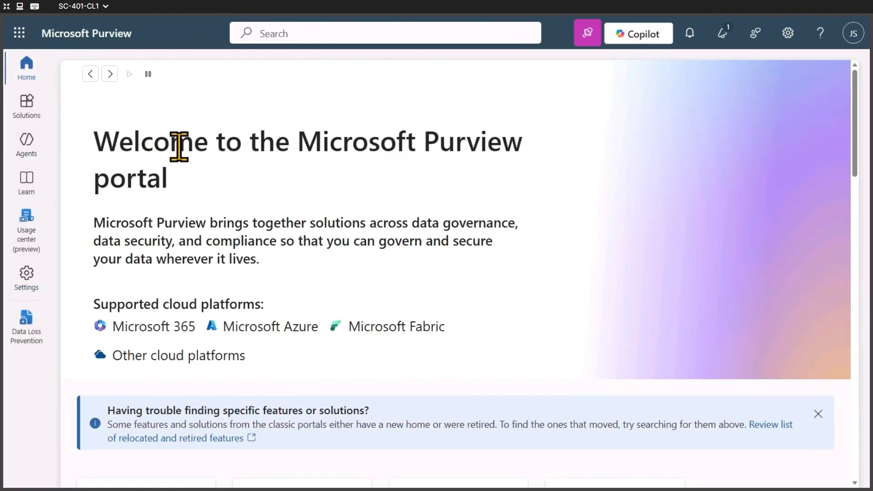
left_click(151, 75)
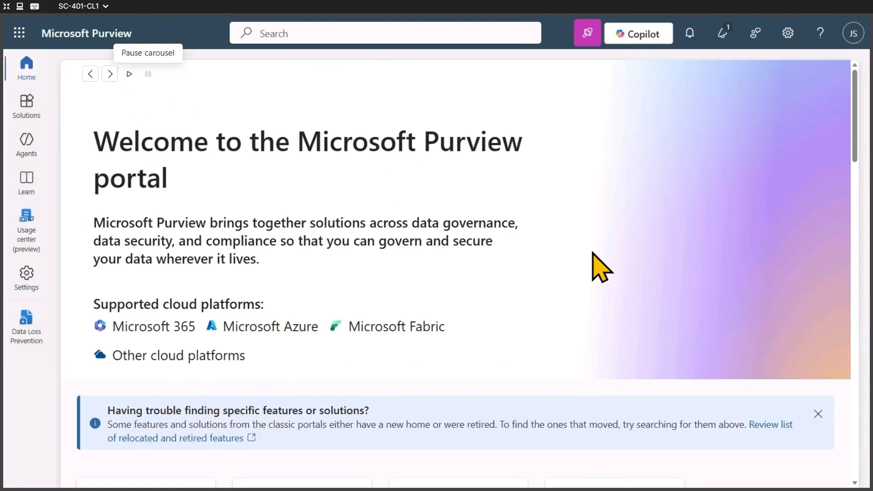